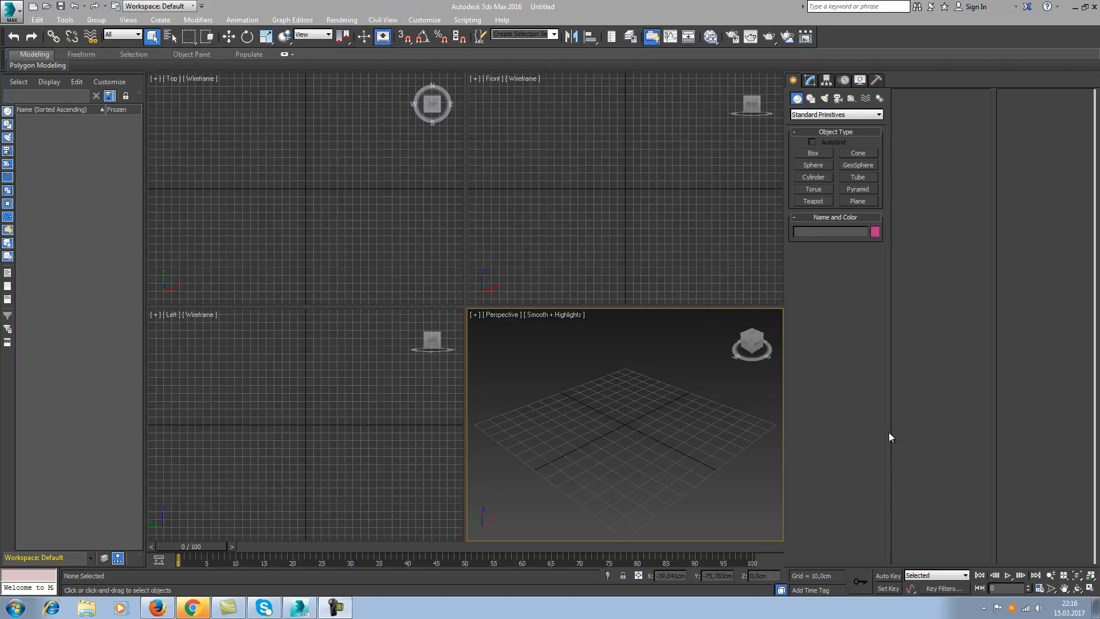
pyautogui.click(159, 21)
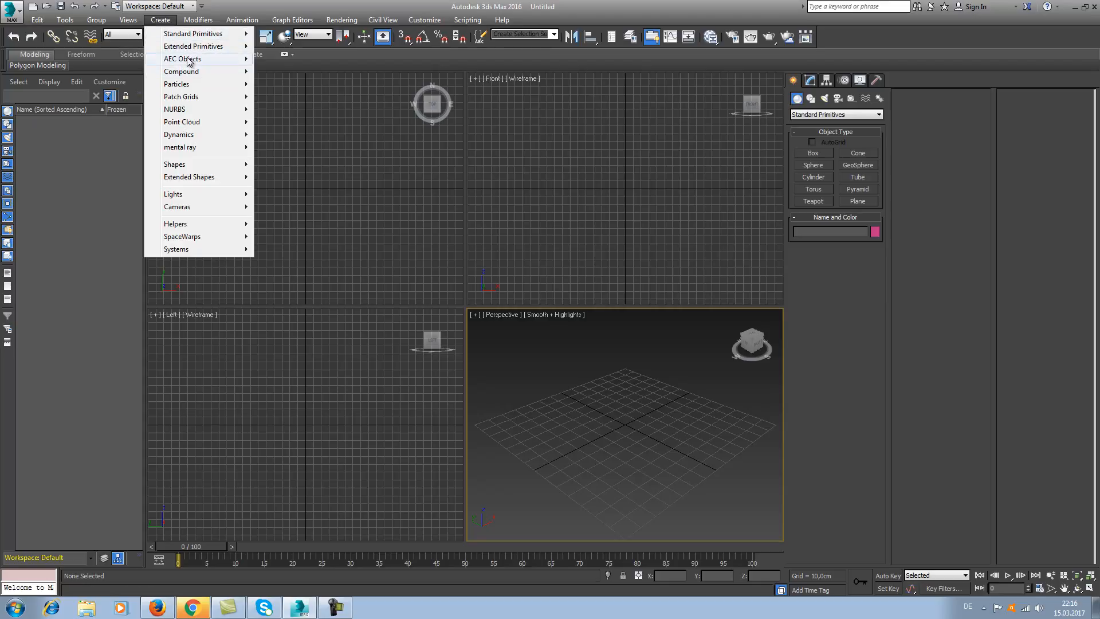
pyautogui.click(243, 20)
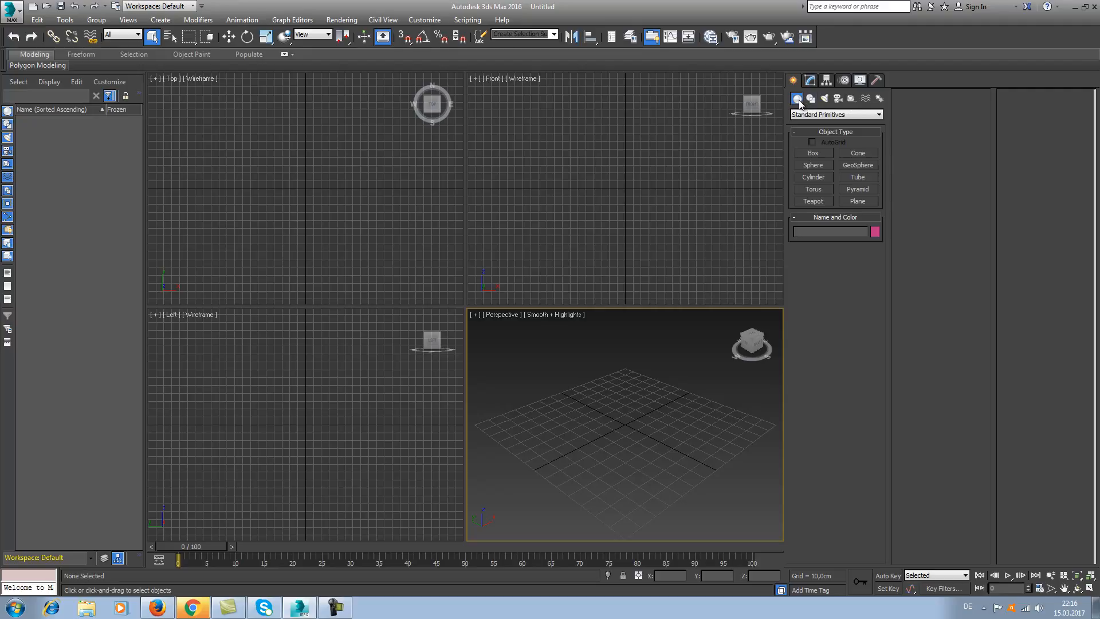
# Create a standard primitive box about 51 cm long, 45 cm wide and 48 cm high in the Perspective view.
pyautogui.click(839, 118)
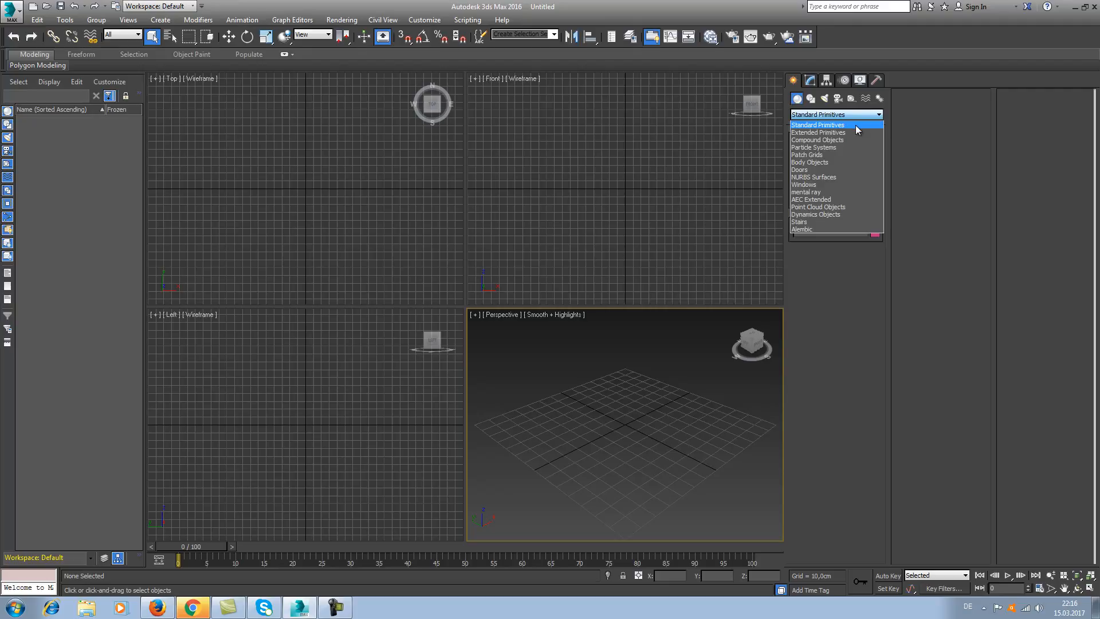
pyautogui.click(815, 126)
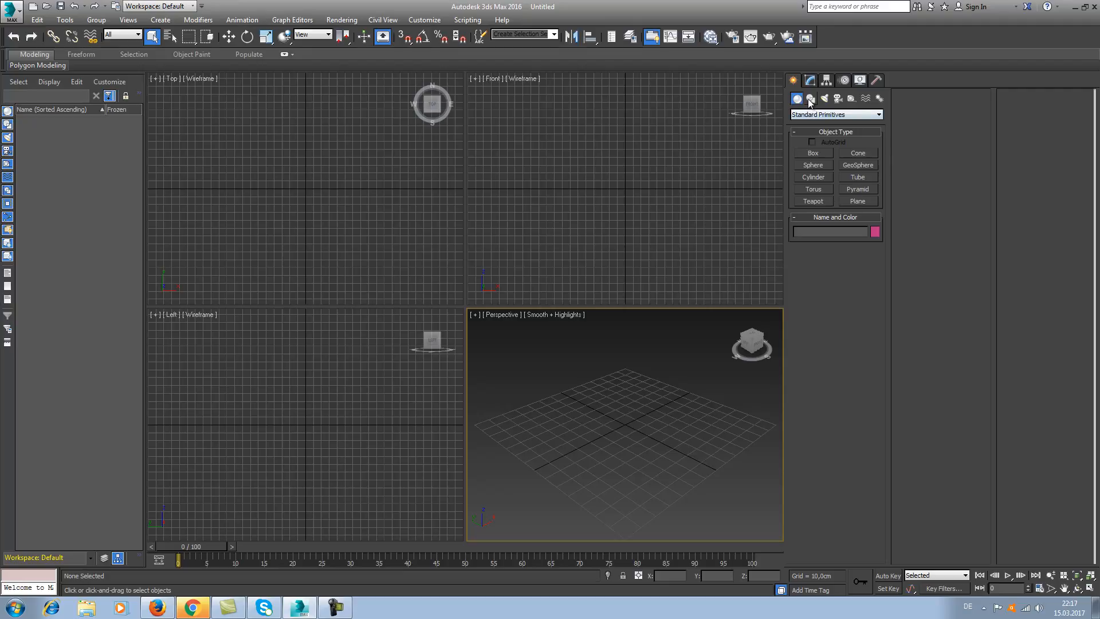
pyautogui.click(827, 153)
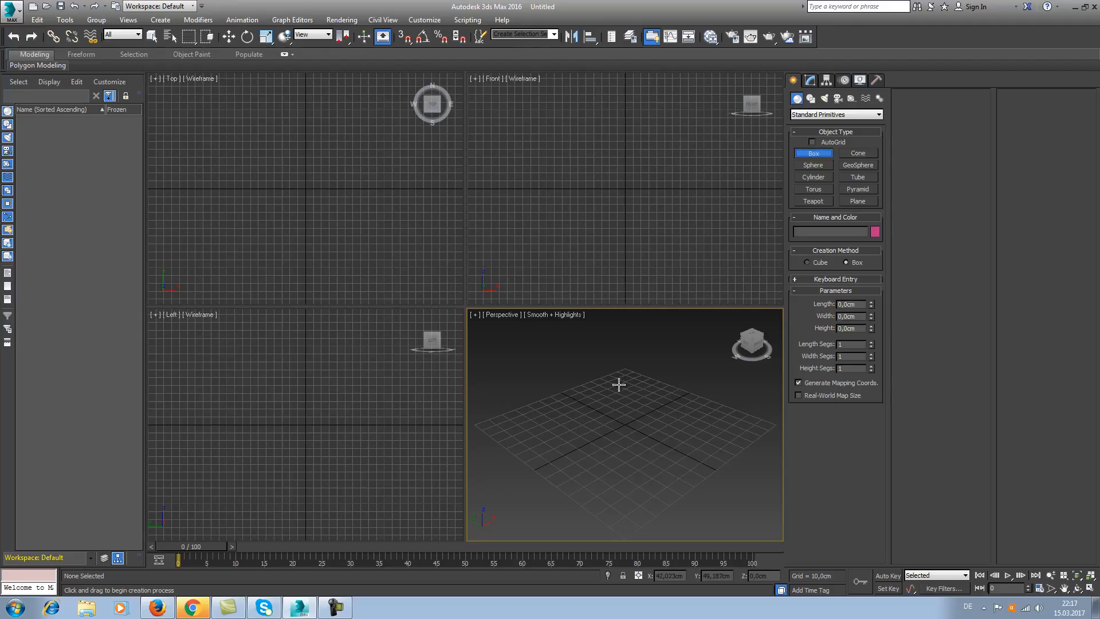
pyautogui.moveTo(620, 385); pyautogui.dragTo(628, 424)
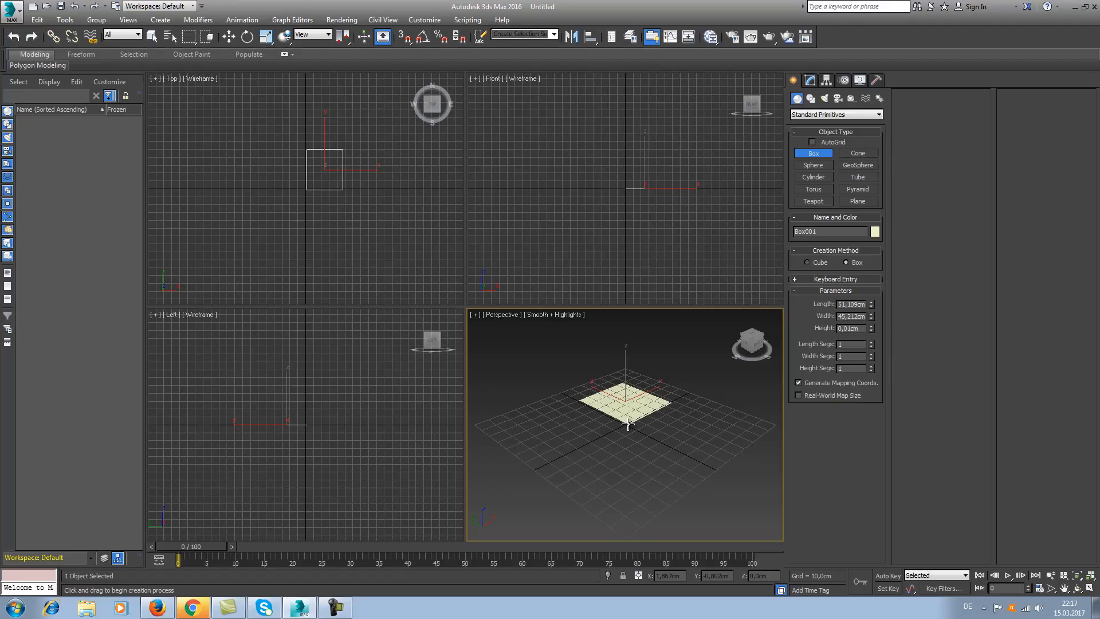
pyautogui.moveTo(628, 424); pyautogui.dragTo(628, 424)
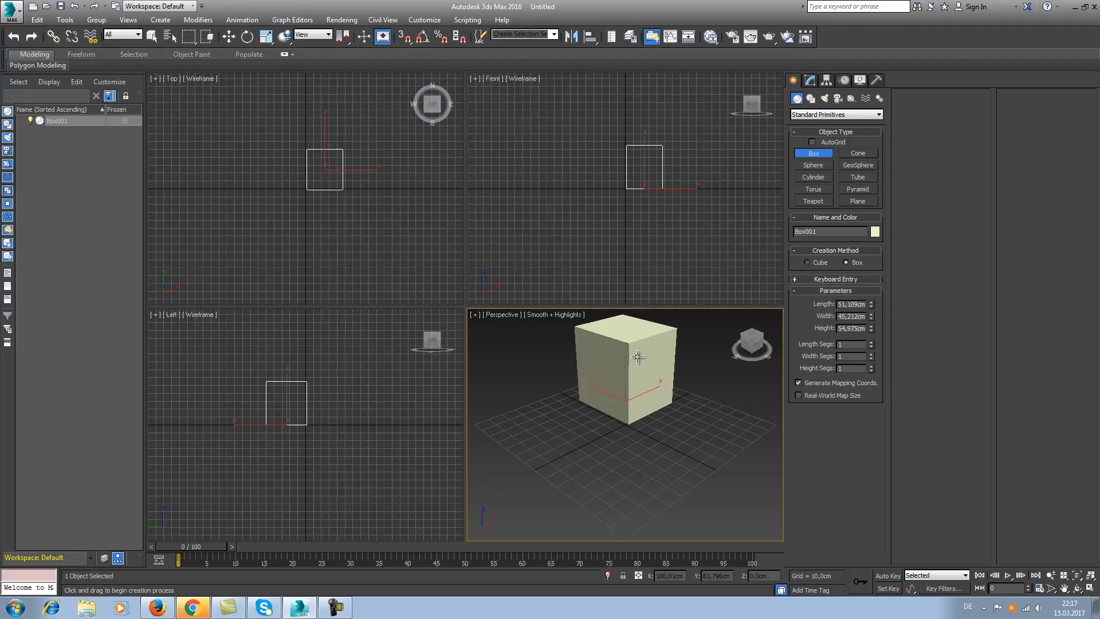
pyautogui.click(645, 377)
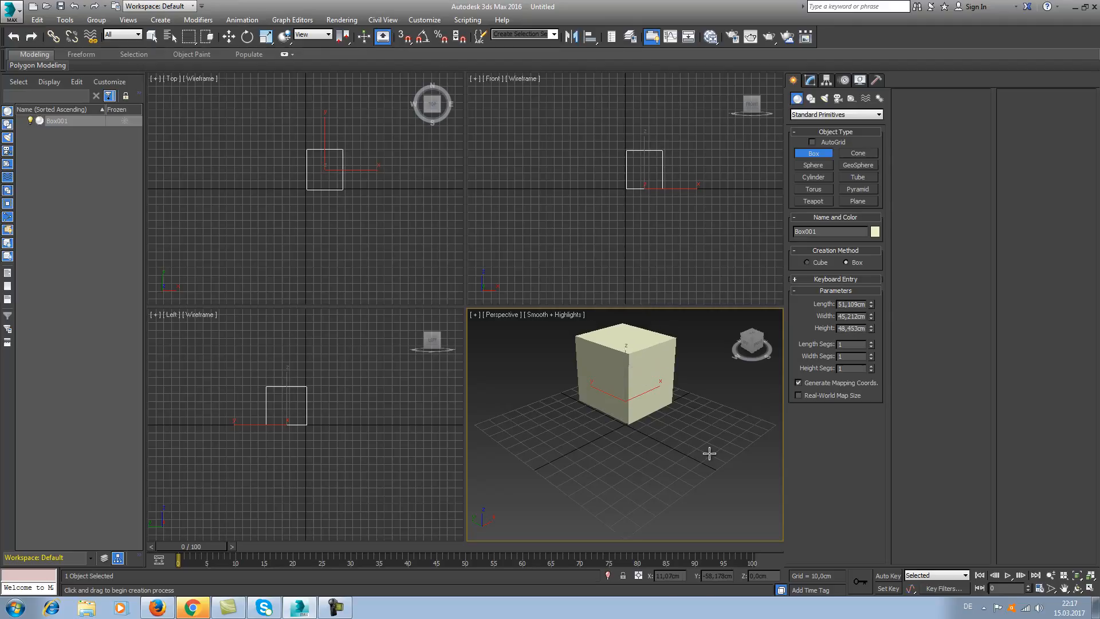
# Create a sphere with a radius of about 32 cm beside the box and delete both objects.
pyautogui.click(827, 166)
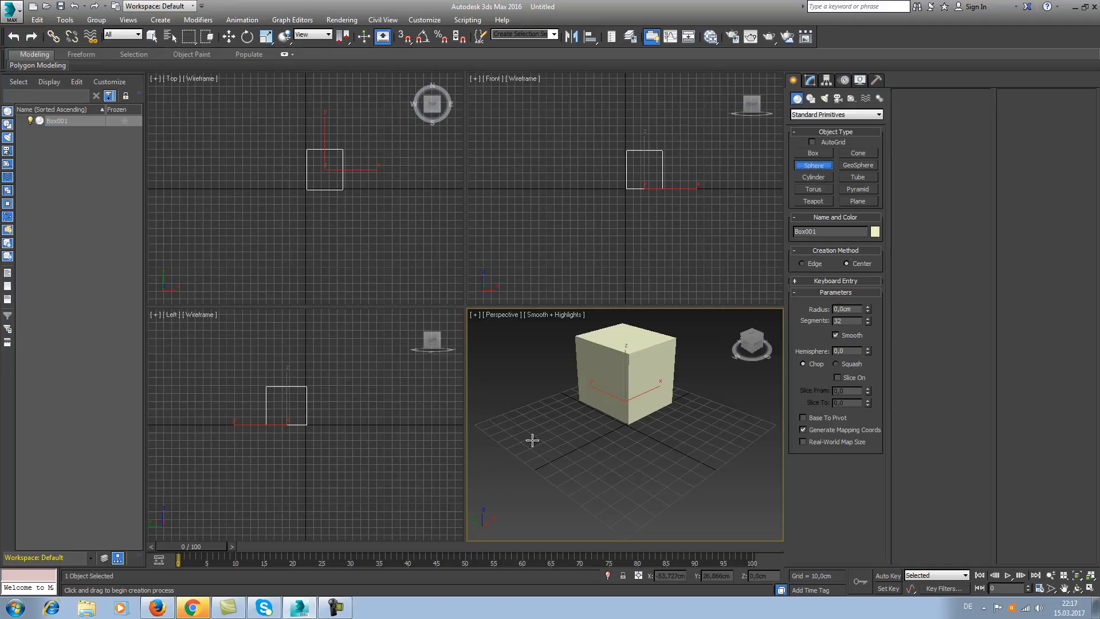
pyautogui.moveTo(532, 440); pyautogui.dragTo(576, 455)
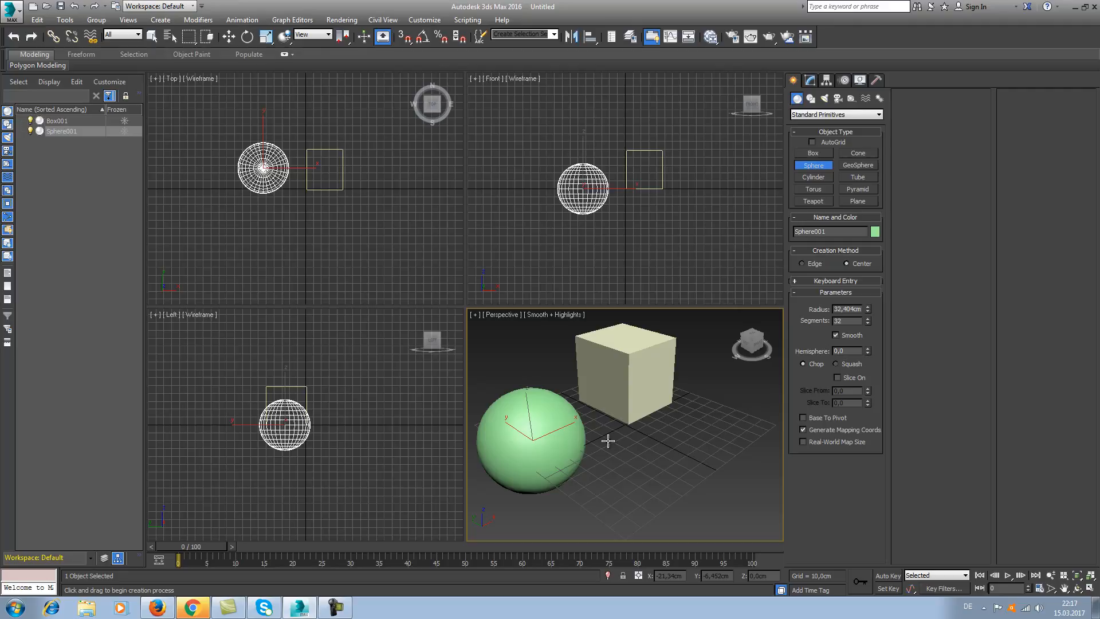
pyautogui.rightClick(649, 438)
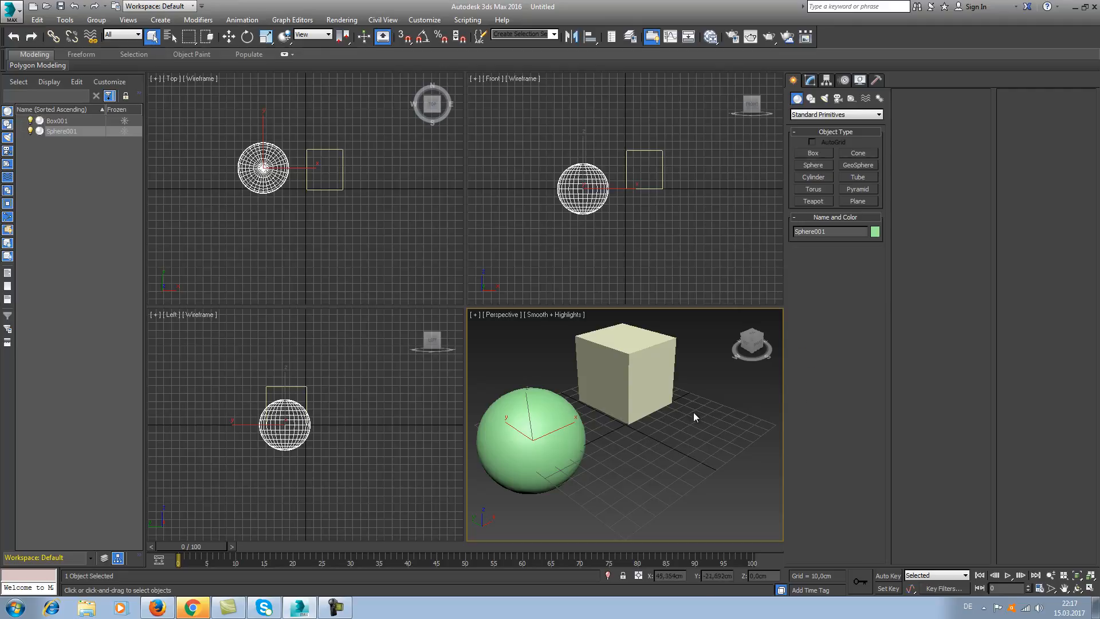
pyautogui.moveTo(696, 393); pyautogui.dragTo(527, 459)
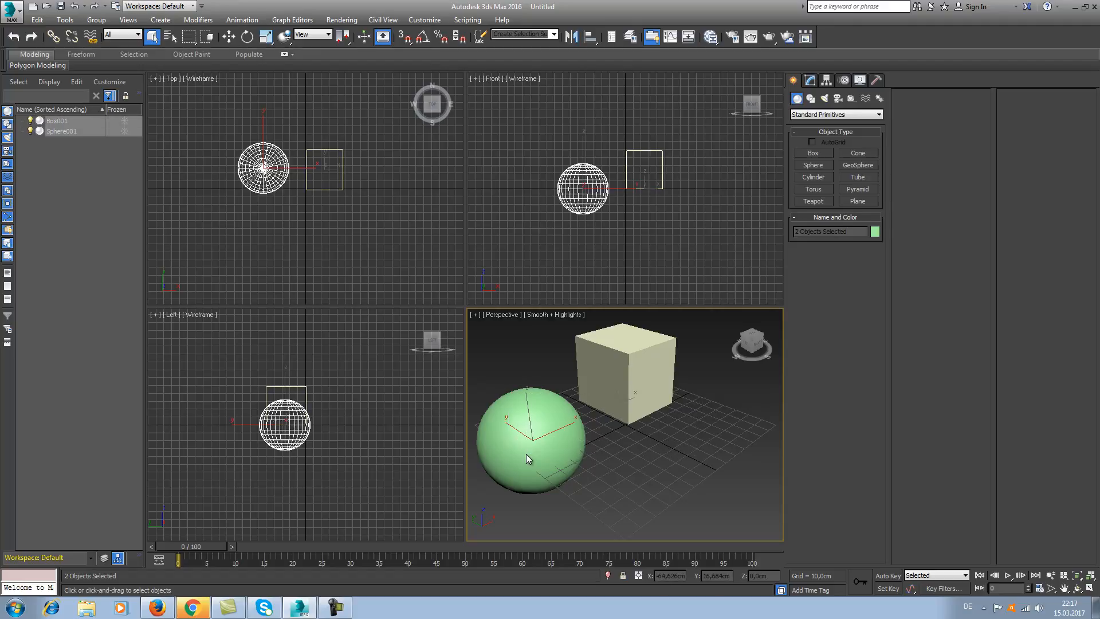
pyautogui.press('Delete')
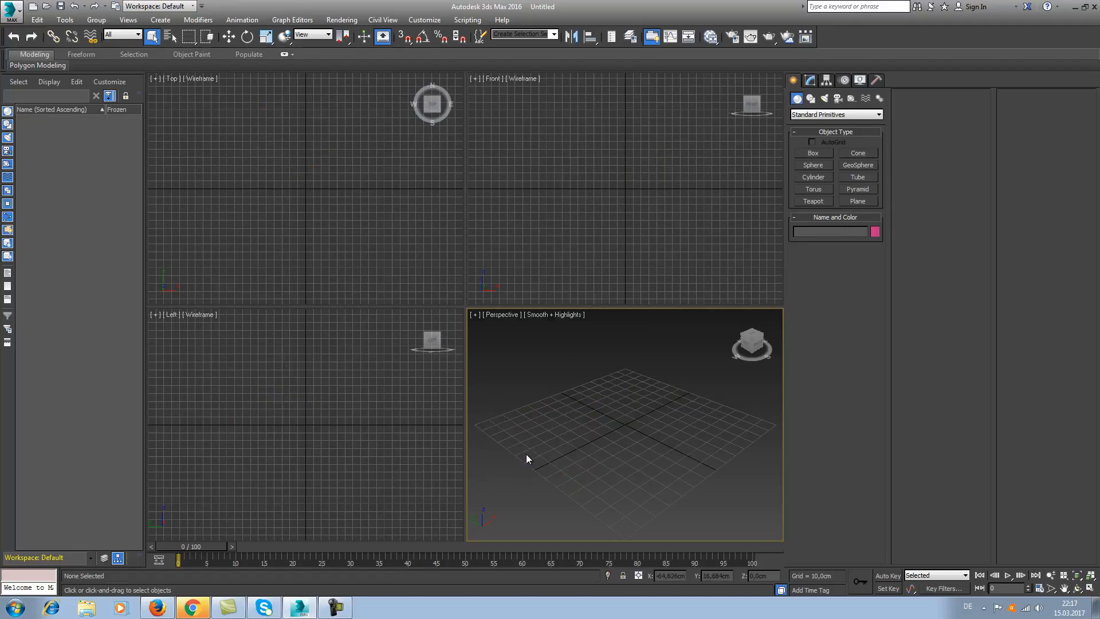
# Create a box about 68 by 70 cm and 56 cm high in the Perspective view, plus a sphere of about 35.5 cm radius beside it.
pyautogui.click(812, 153)
pyautogui.moveTo(625, 369); pyautogui.dragTo(623, 423)
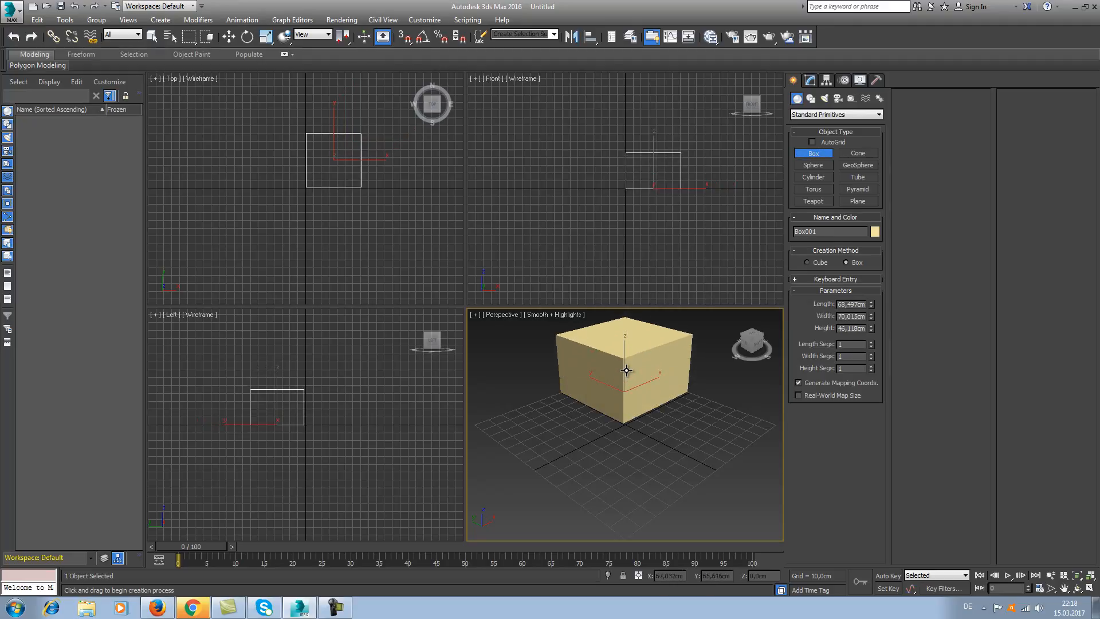
pyautogui.click(625, 359)
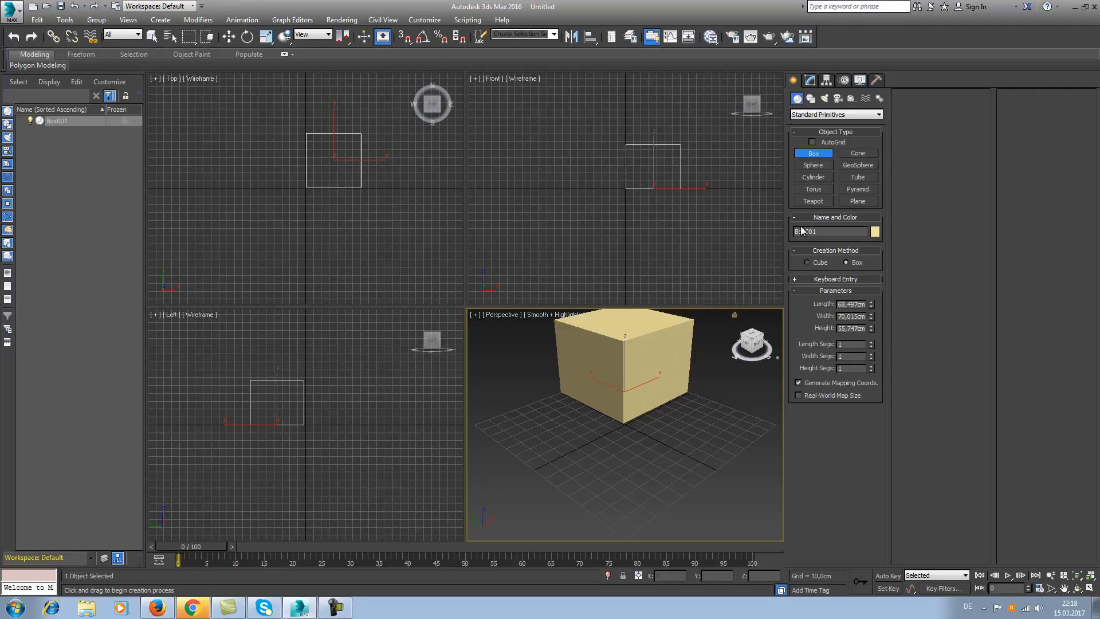
pyautogui.click(813, 165)
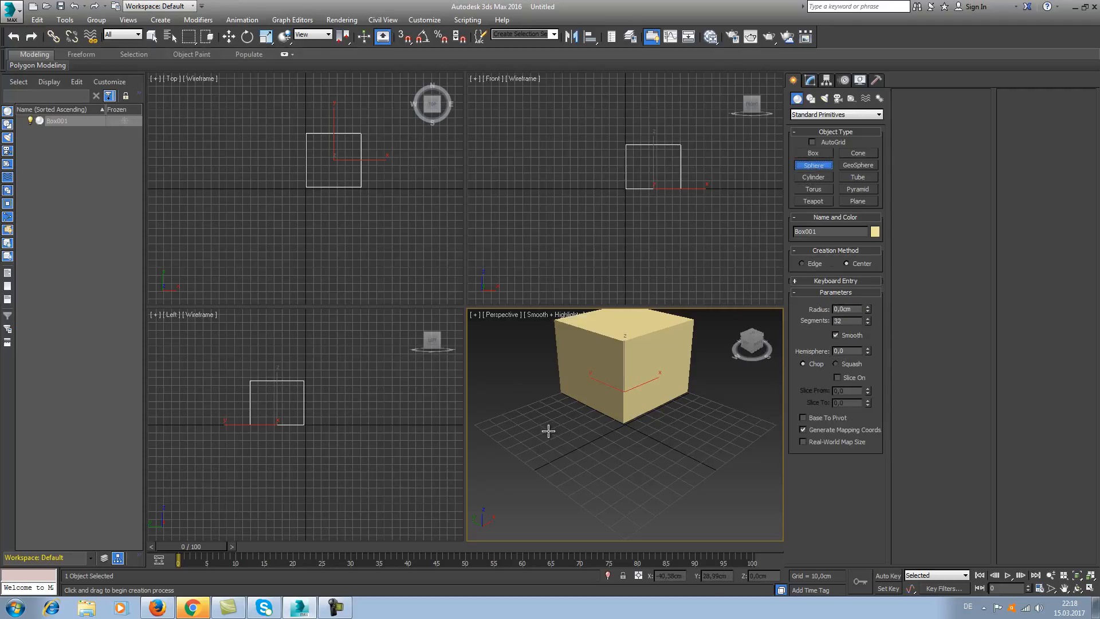
pyautogui.moveTo(548, 431); pyautogui.dragTo(571, 458)
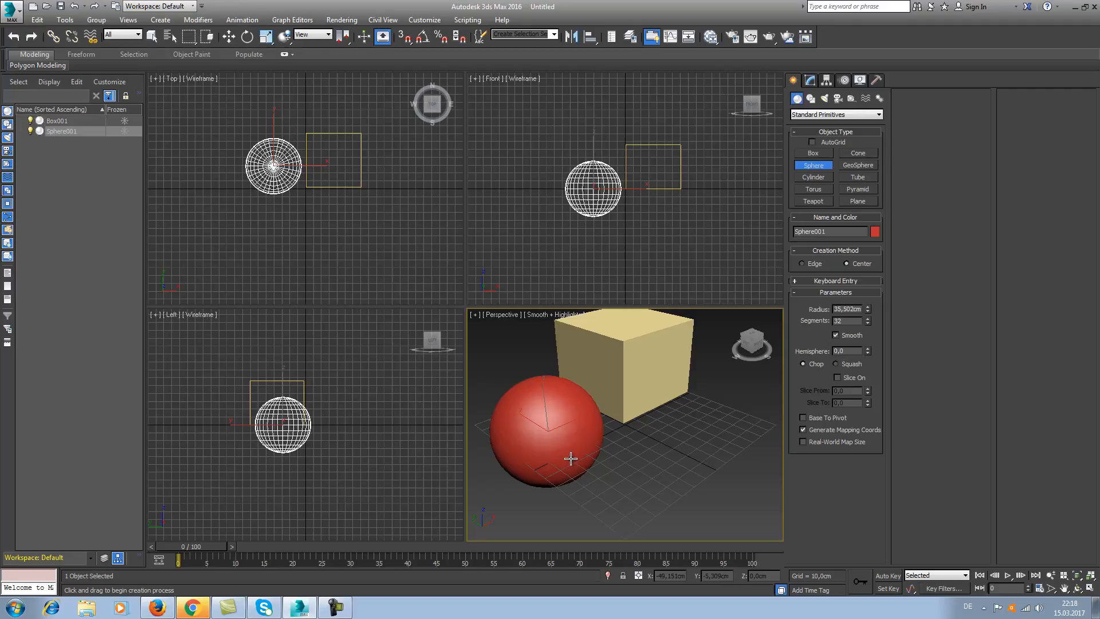
# Create a cylinder with a radius of about 33 cm and a height of about 61 cm in front of the box, opposite the sphere.
pyautogui.click(824, 179)
pyautogui.moveTo(711, 438); pyautogui.dragTo(698, 467)
pyautogui.click(712, 356)
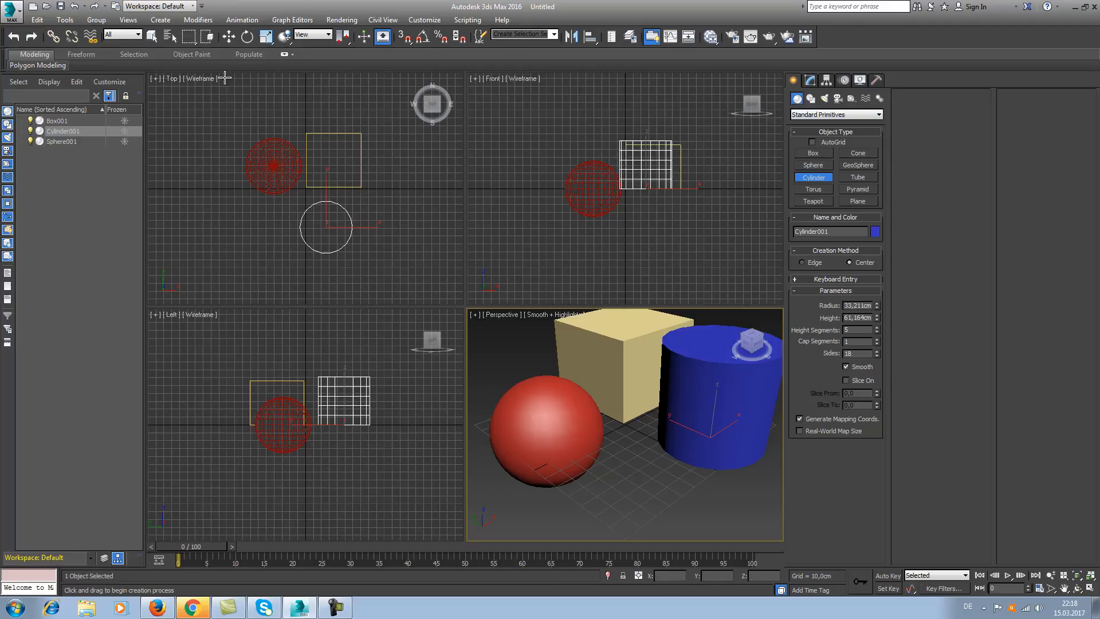
# Select the box, sphere and cylinder together and delete them.
pyautogui.click(152, 36)
pyautogui.moveTo(549, 501); pyautogui.dragTo(689, 401)
pyautogui.press('Delete')
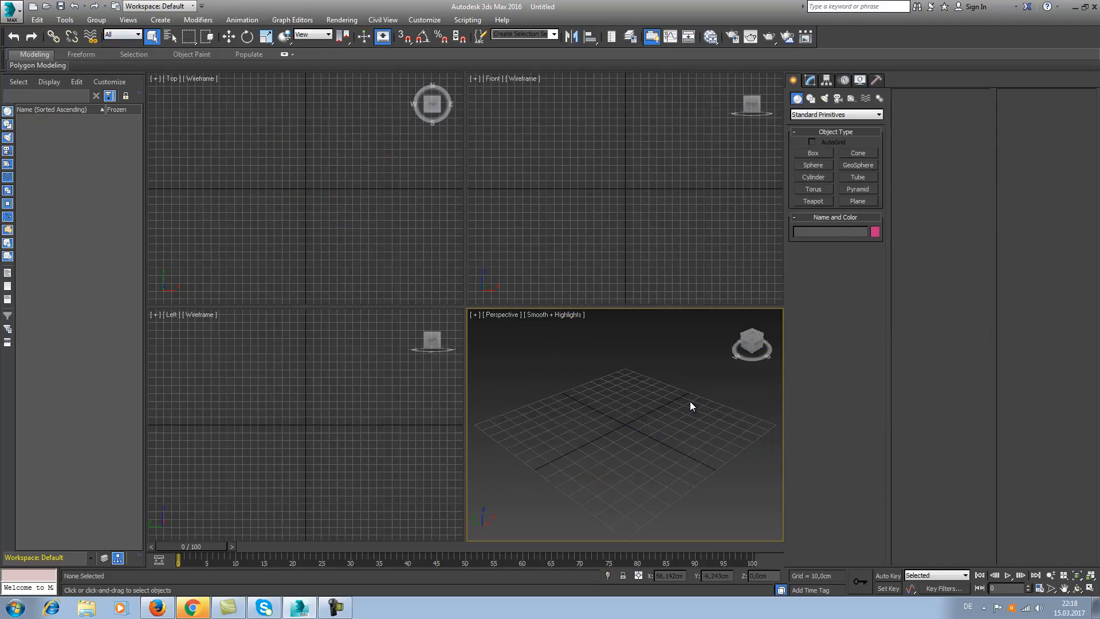
# Create a torus near the grid centre with radii of about 51 cm and 9 cm and undo its creation.
pyautogui.click(814, 189)
pyautogui.moveTo(621, 410); pyautogui.dragTo(634, 466)
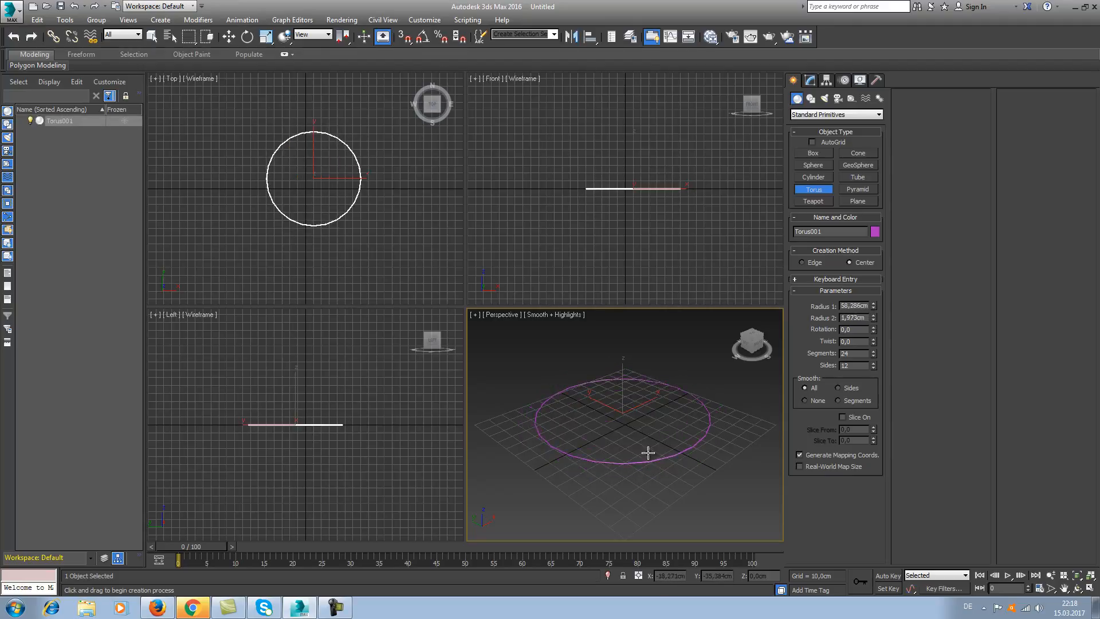
pyautogui.click(651, 441)
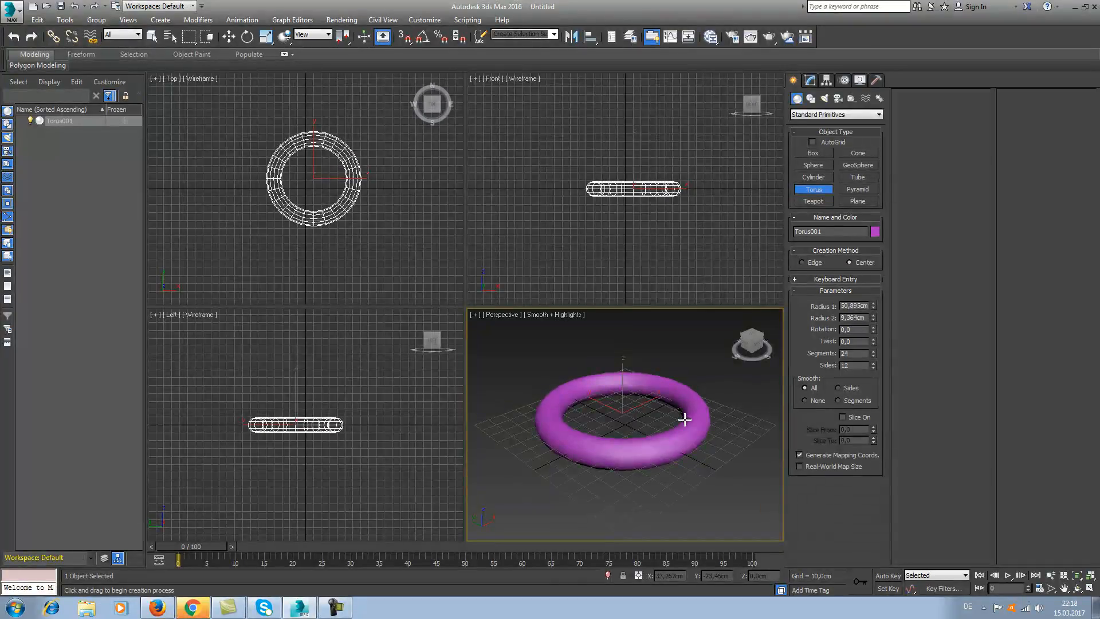
pyautogui.hotkey('ctrl', 'z')
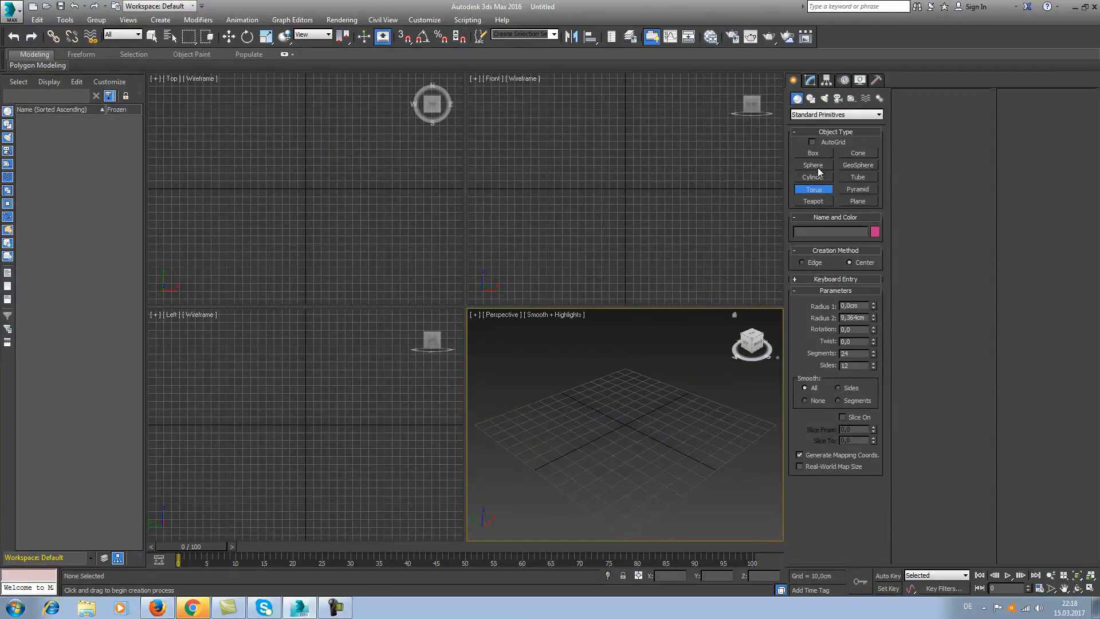
# Create a teapot with a radius of about 19 cm near the grid centre and delete it.
pyautogui.click(823, 203)
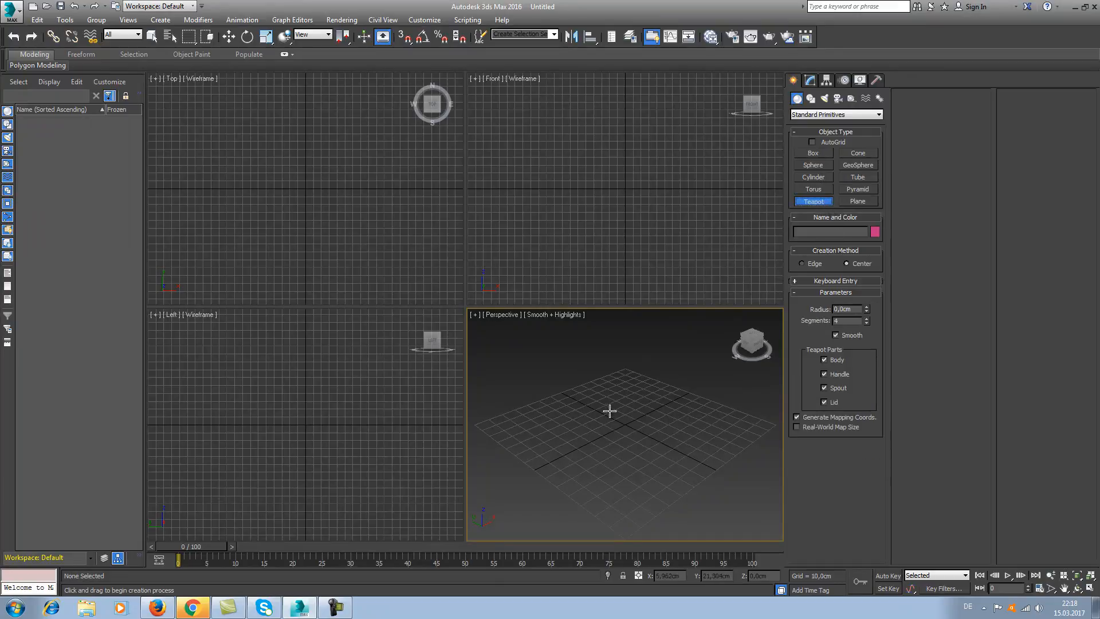
pyautogui.moveTo(629, 442)
pyautogui.mouseDown()
pyautogui.moveTo(602, 452)
pyautogui.moveTo(609, 445)
pyautogui.mouseUp()
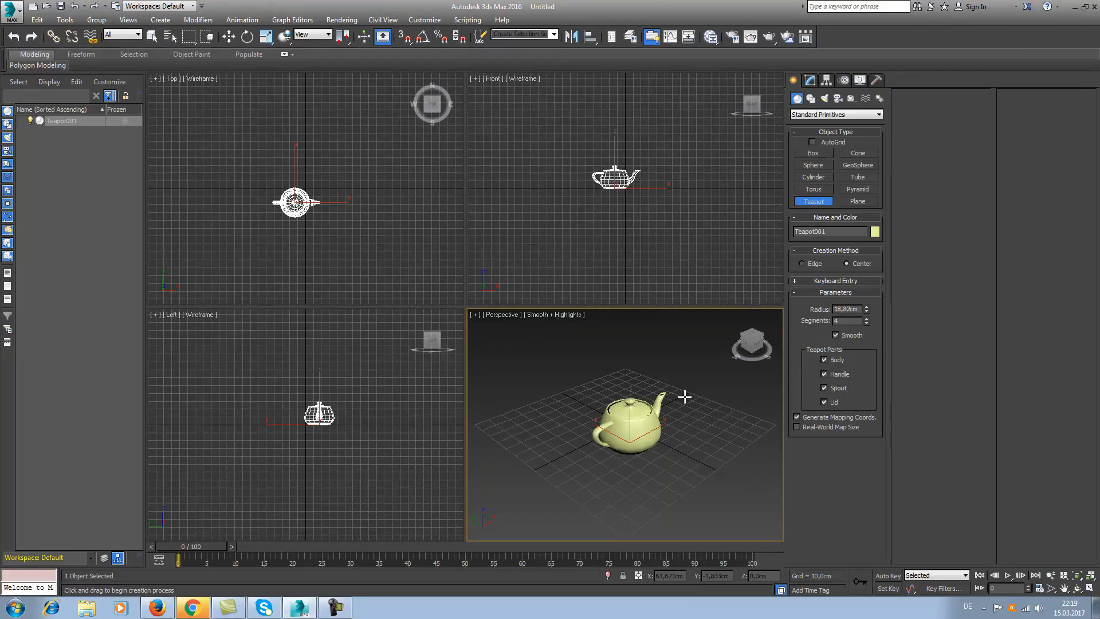
pyautogui.press('Delete')
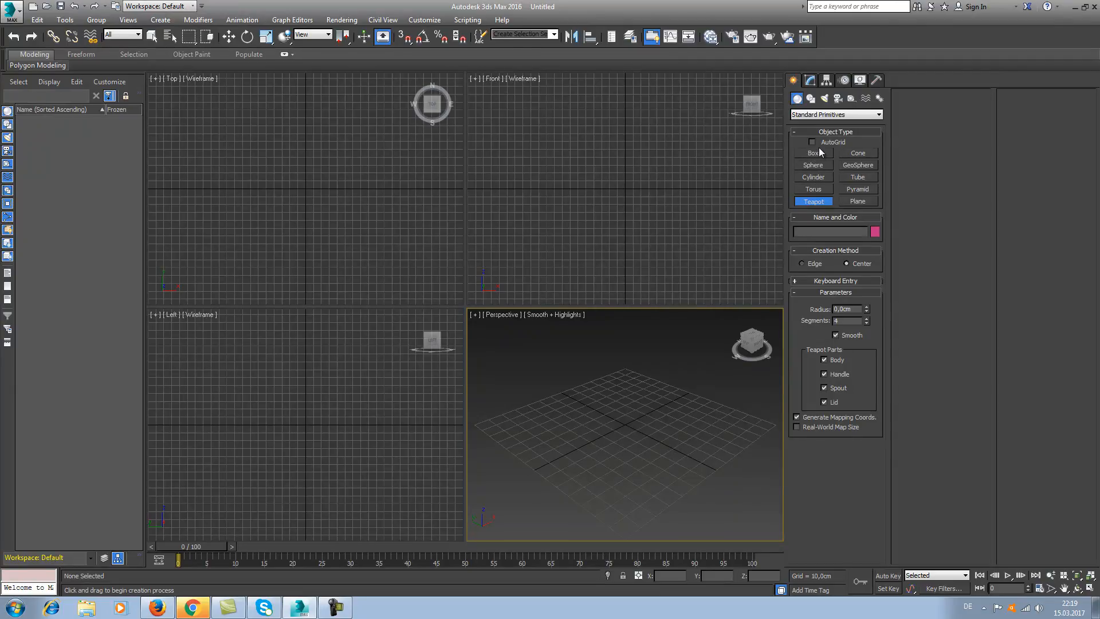
# Draw an irregular closed line spline with ten corner points in the Perspective view and delete it.
pyautogui.click(813, 102)
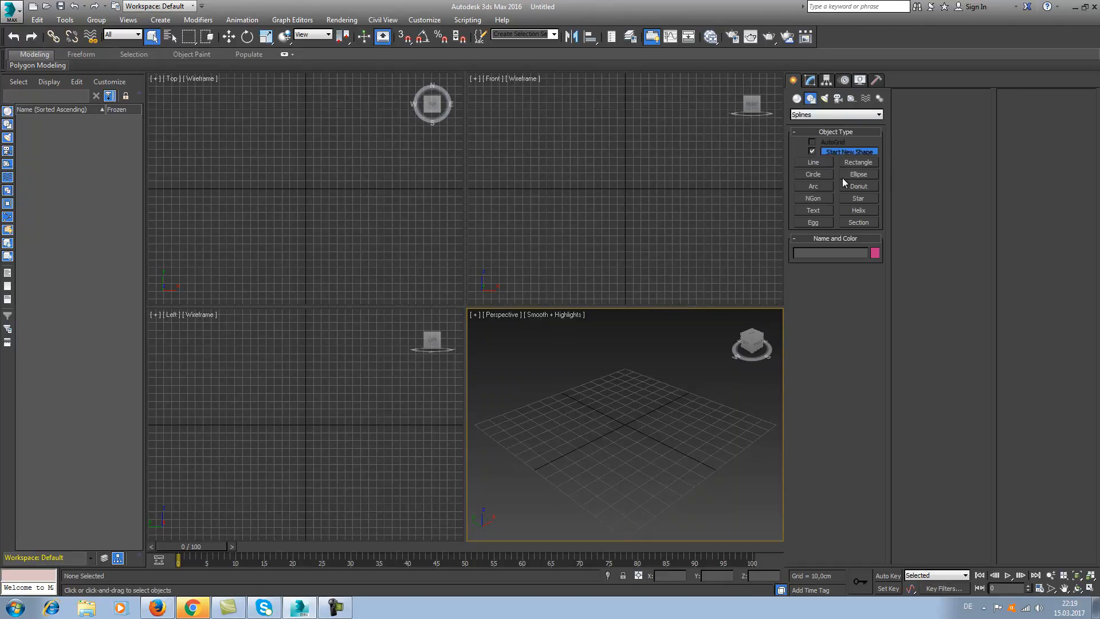
pyautogui.click(805, 164)
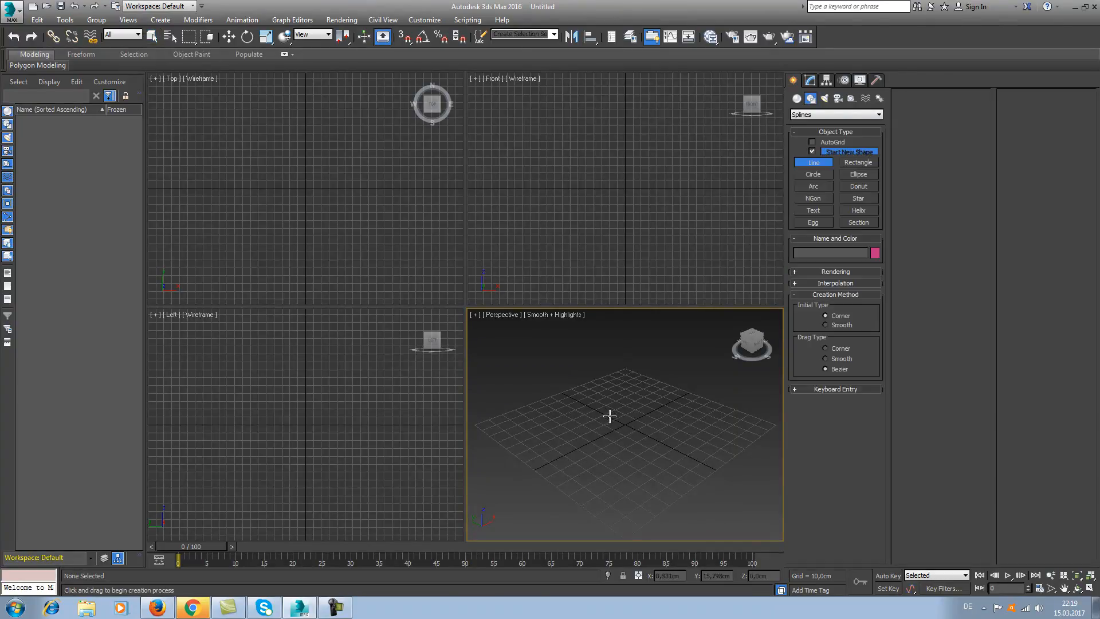
pyautogui.click(636, 394)
pyautogui.click(577, 406)
pyautogui.click(550, 443)
pyautogui.click(616, 474)
pyautogui.click(694, 441)
pyautogui.click(683, 402)
pyautogui.click(703, 374)
pyautogui.click(634, 351)
pyautogui.click(677, 378)
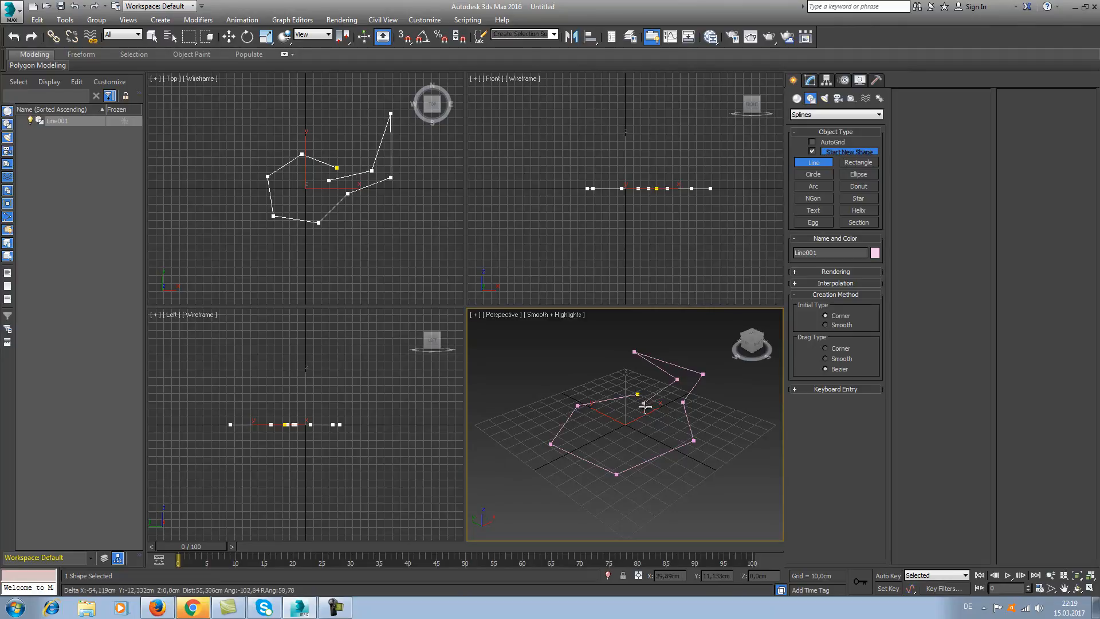
pyautogui.click(647, 414)
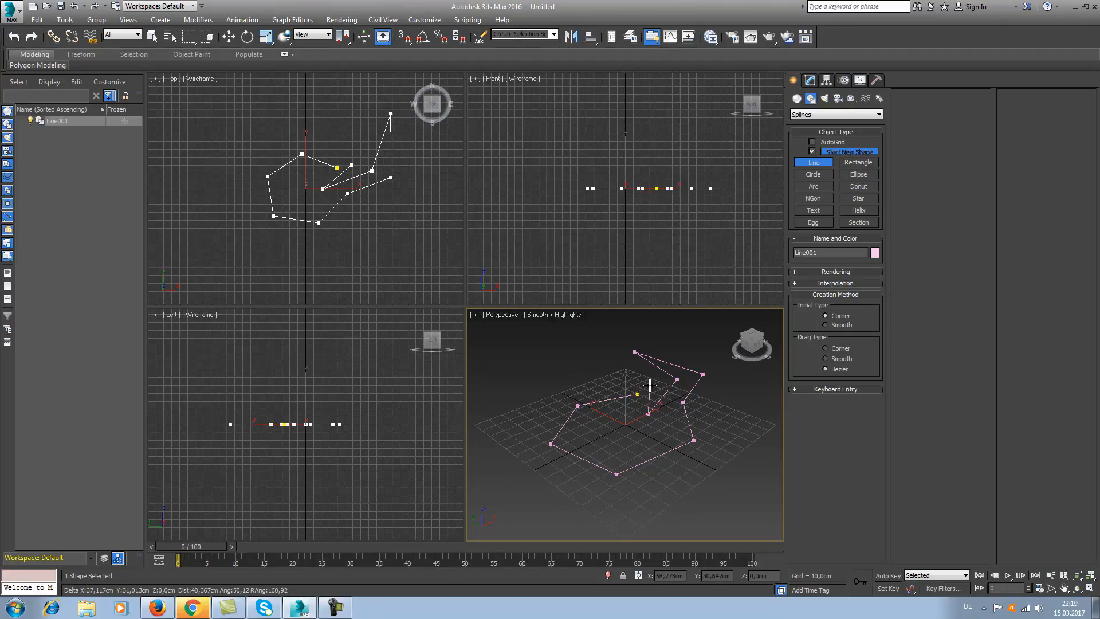
pyautogui.click(640, 394)
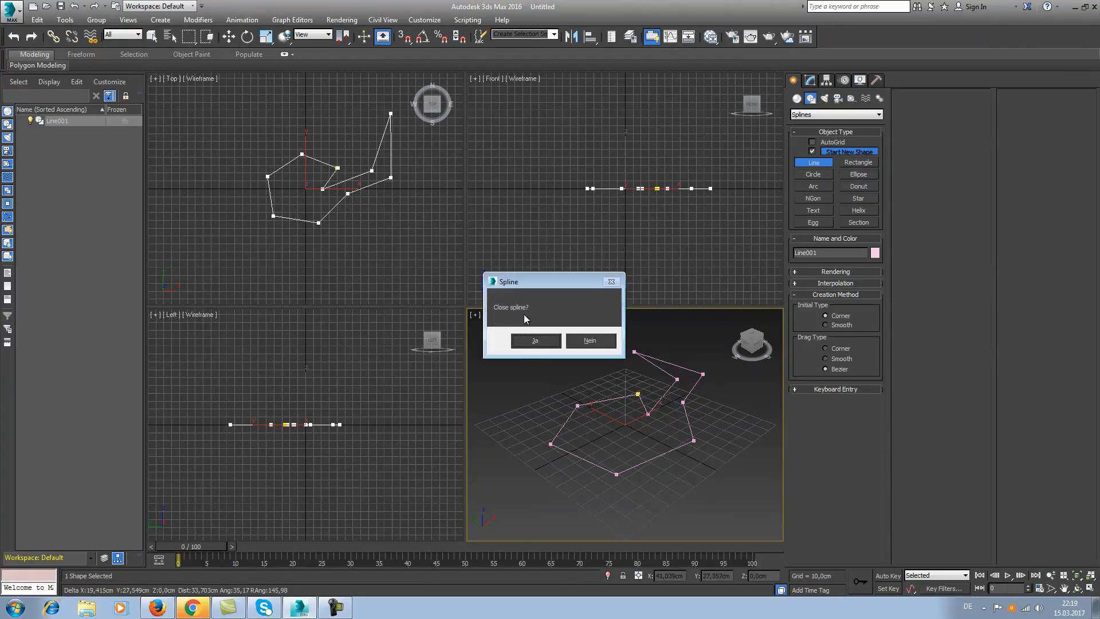
pyautogui.click(535, 344)
pyautogui.press('Delete')
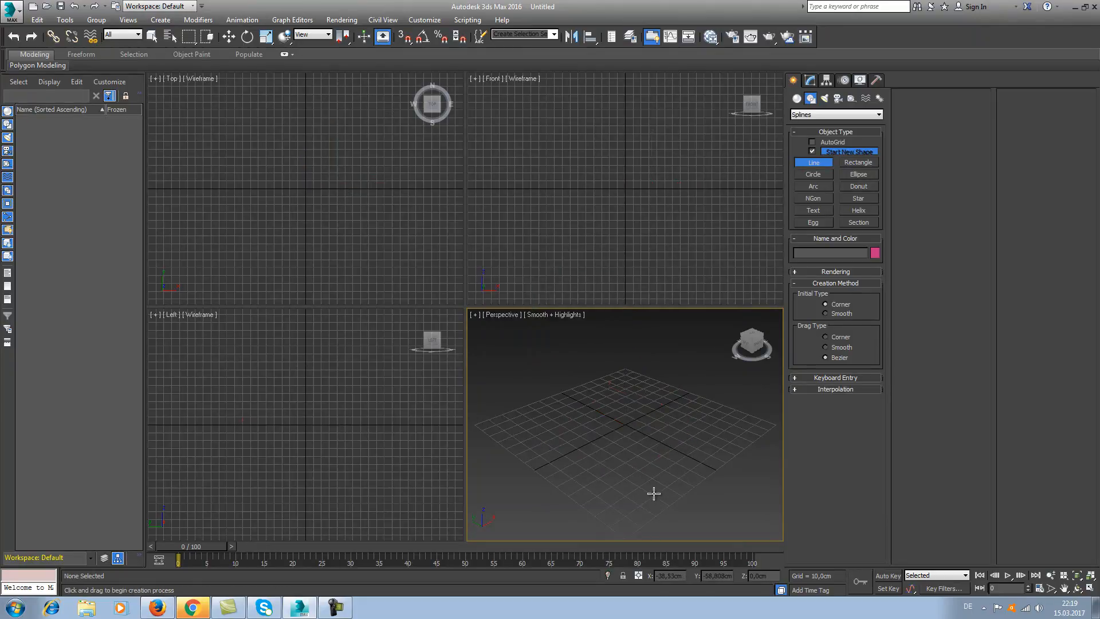
# Draw a circle spline with a radius of about 49 cm around the grid centre and undo it.
pyautogui.click(817, 173)
pyautogui.moveTo(624, 424); pyautogui.dragTo(607, 394)
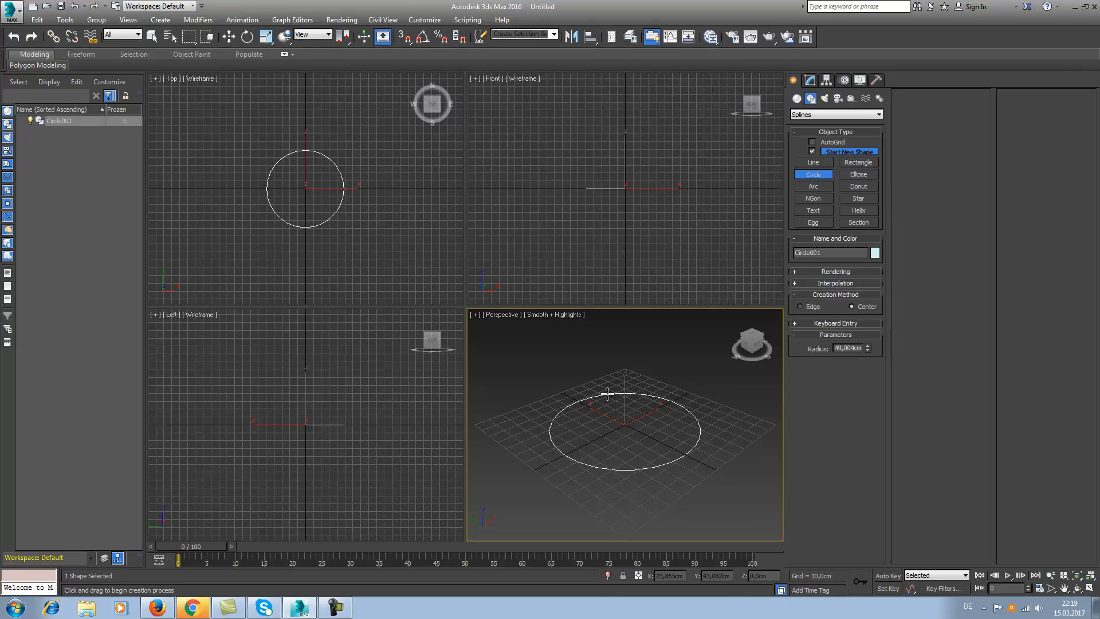
pyautogui.hotkey('ctrl', 'z')
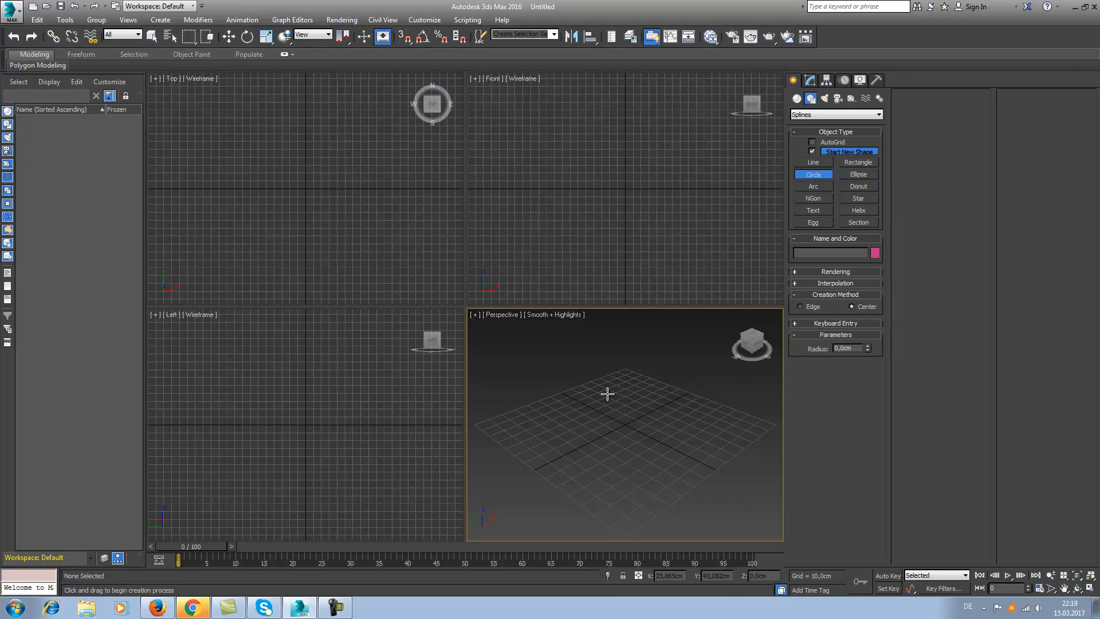
# Draw a rectangle spline about 89 cm long and 38 cm wide on the grid and undo it.
pyautogui.click(867, 165)
pyautogui.moveTo(578, 395); pyautogui.dragTo(637, 465)
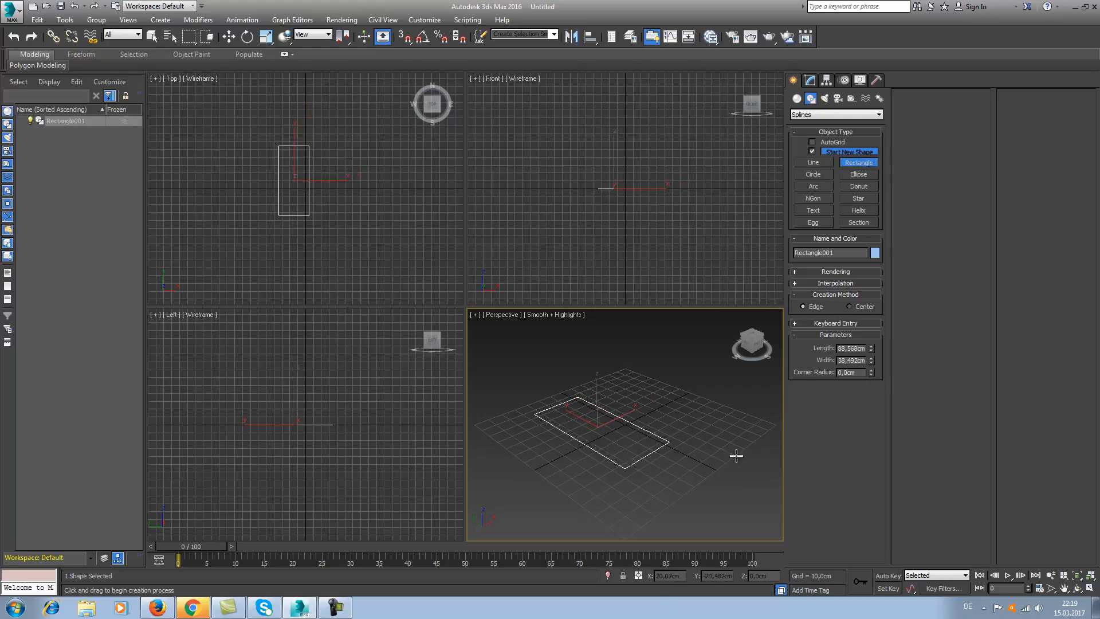
pyautogui.hotkey('ctrl', 'z')
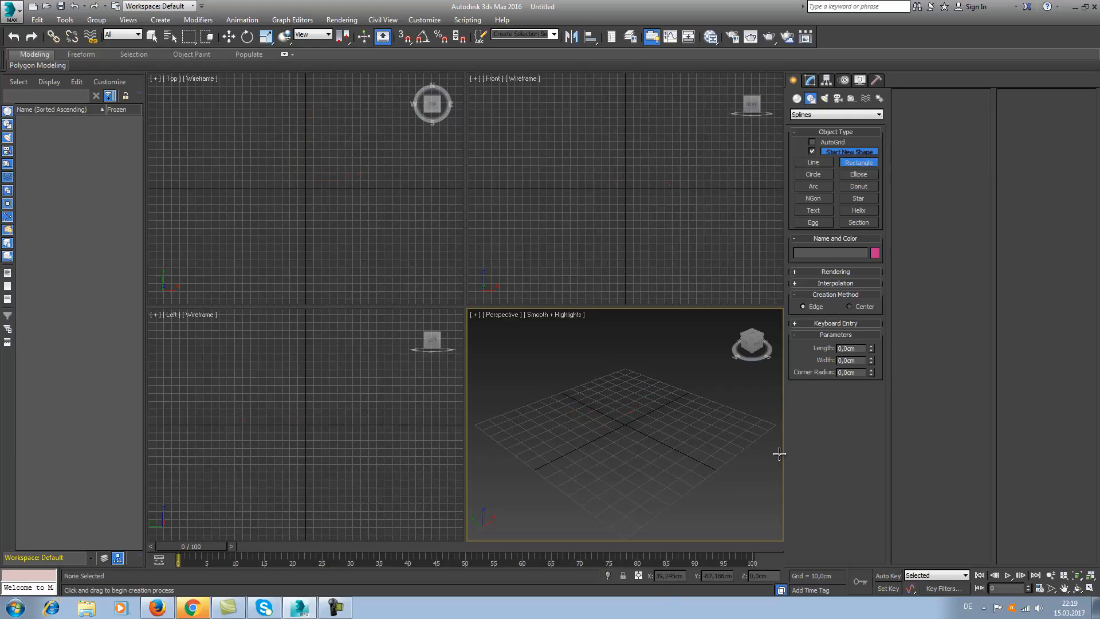
# Draw a circle spline with a radius of about 35 cm around the grid centre and undo it.
pyautogui.click(813, 175)
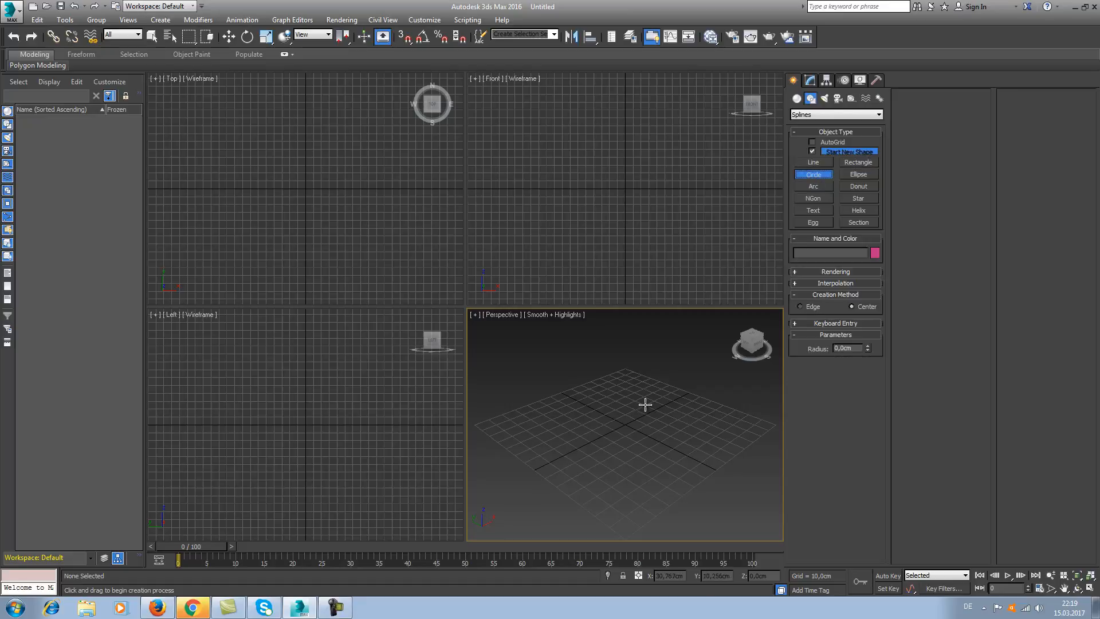
pyautogui.moveTo(625, 424); pyautogui.dragTo(675, 419)
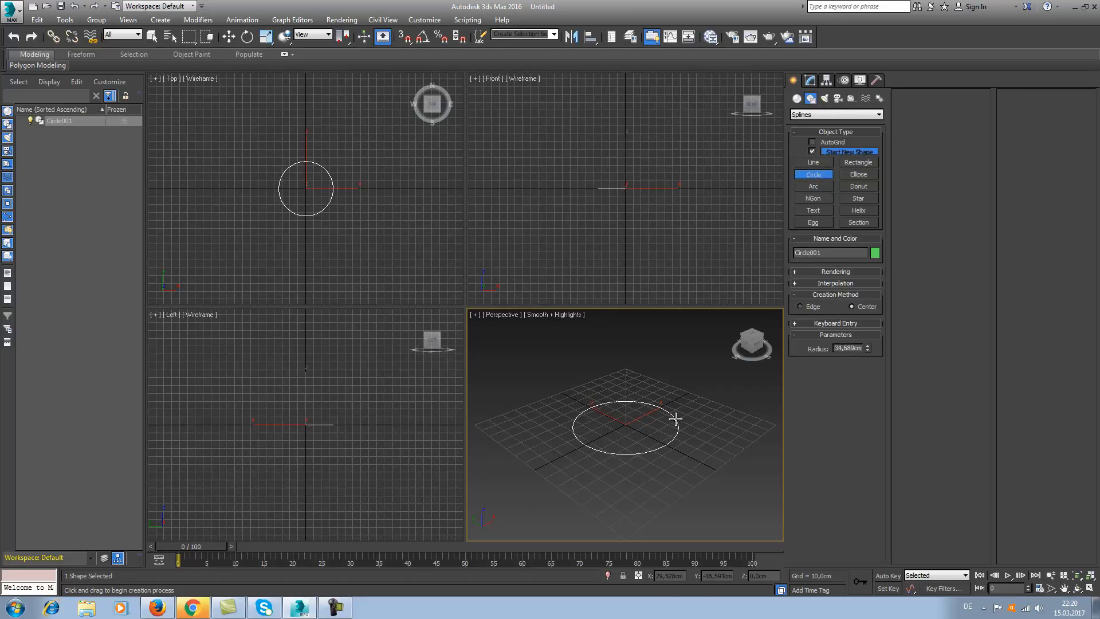
pyautogui.hotkey('ctrl', 'z')
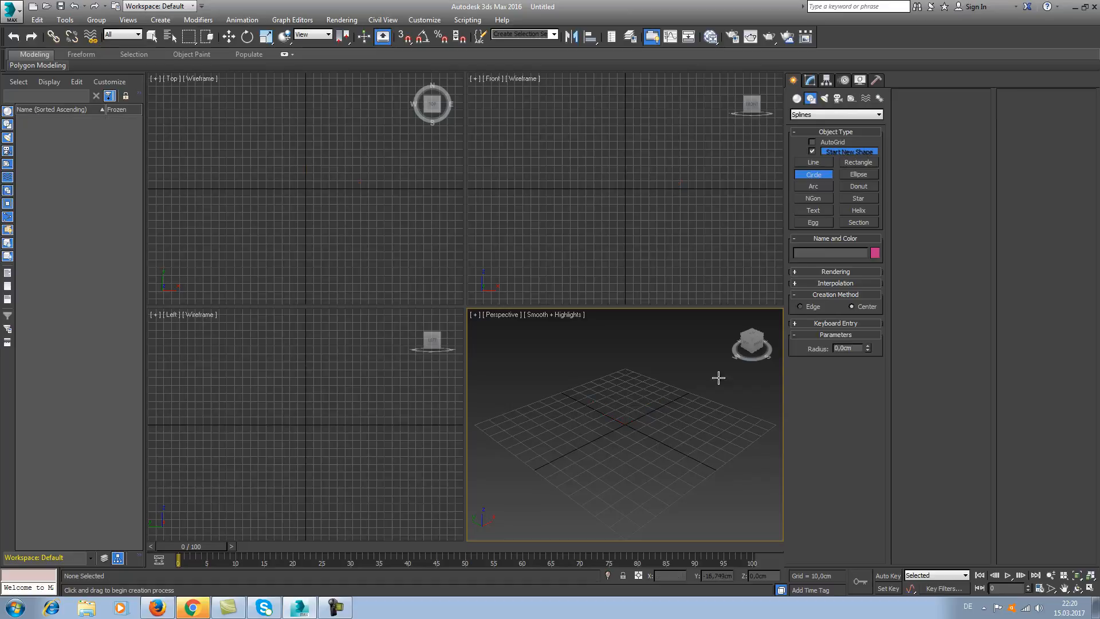
# Draw a narrow rectangle spline about 89 cm long and 2.5 cm wide on the grid, undo it and end the Rectangle command.
pyautogui.click(846, 163)
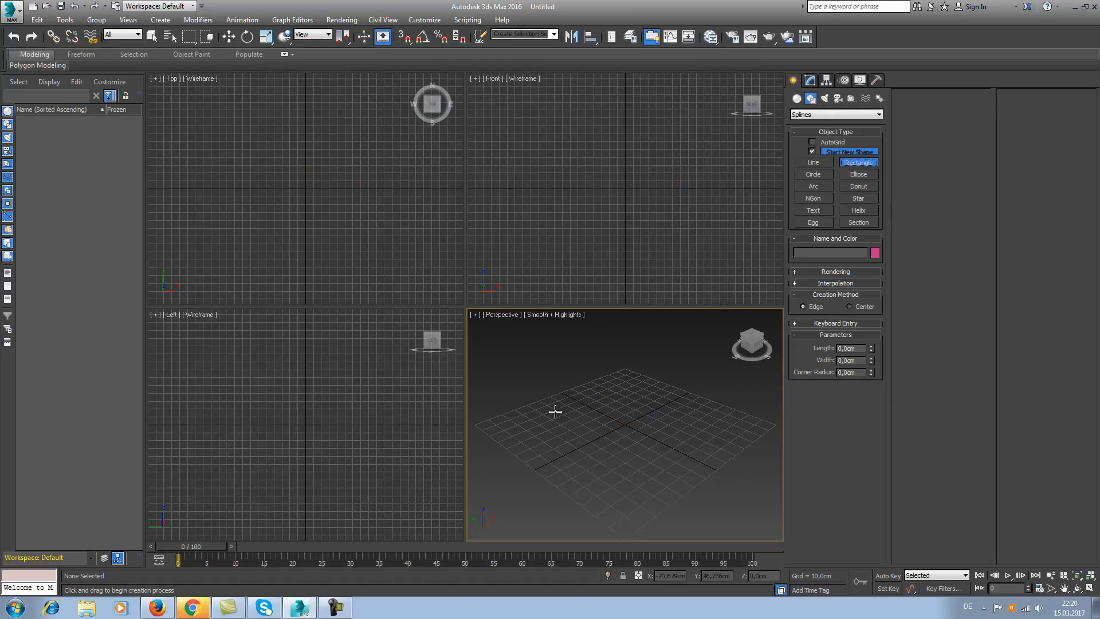
pyautogui.moveTo(564, 393); pyautogui.dragTo(648, 438)
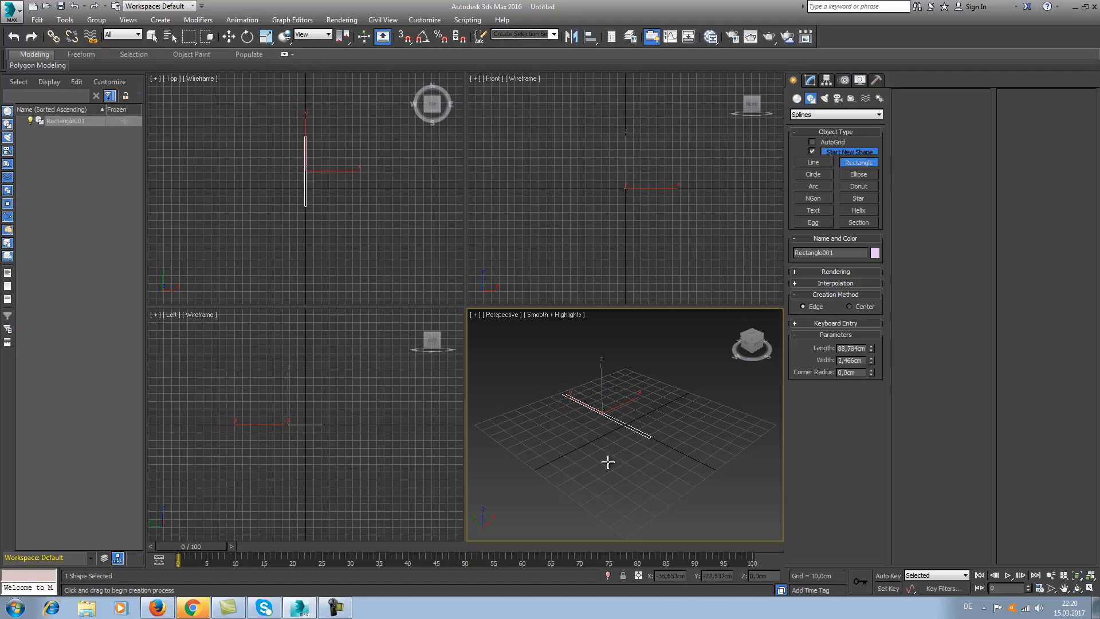
pyautogui.hotkey('ctrl', 'z')
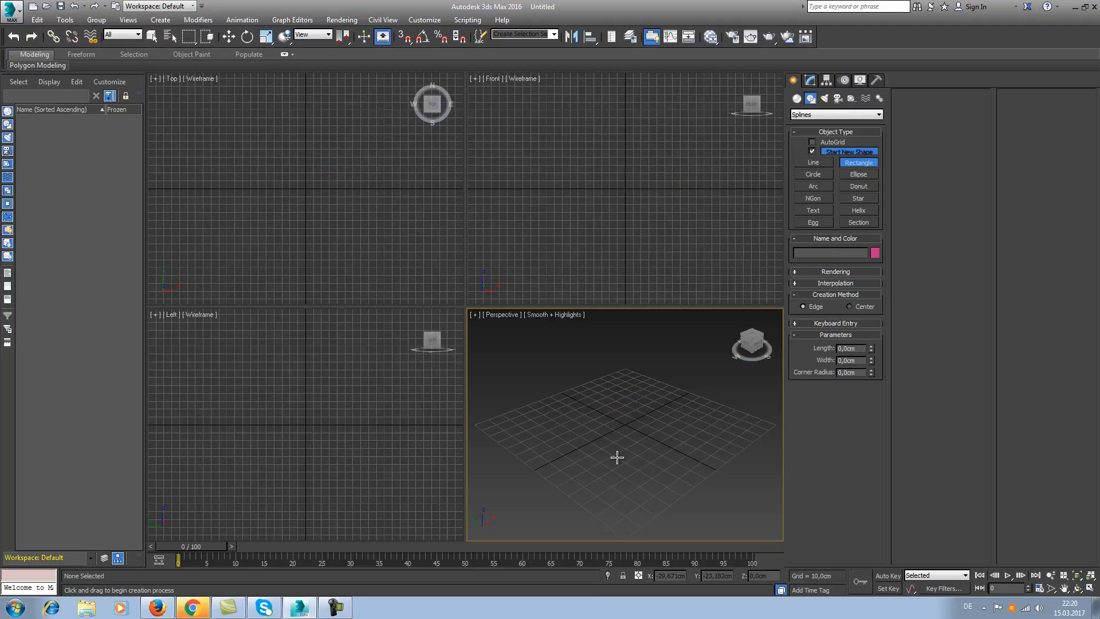
pyautogui.rightClick(666, 440)
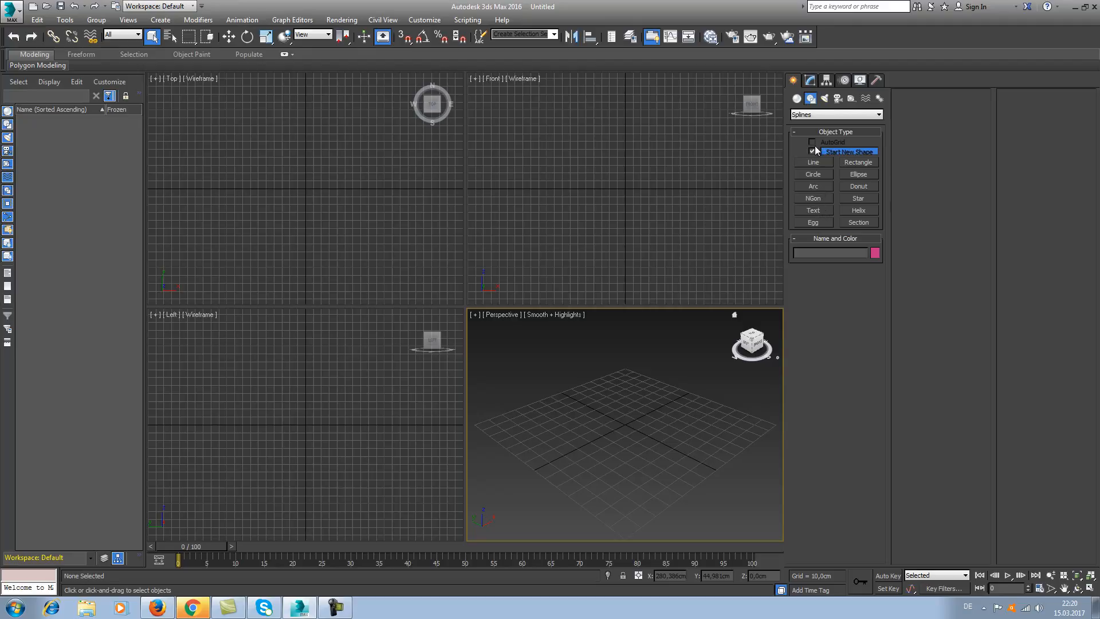
# Place a text spline with the default wording in Arial at 100 cm size near the grid centre.
pyautogui.click(825, 211)
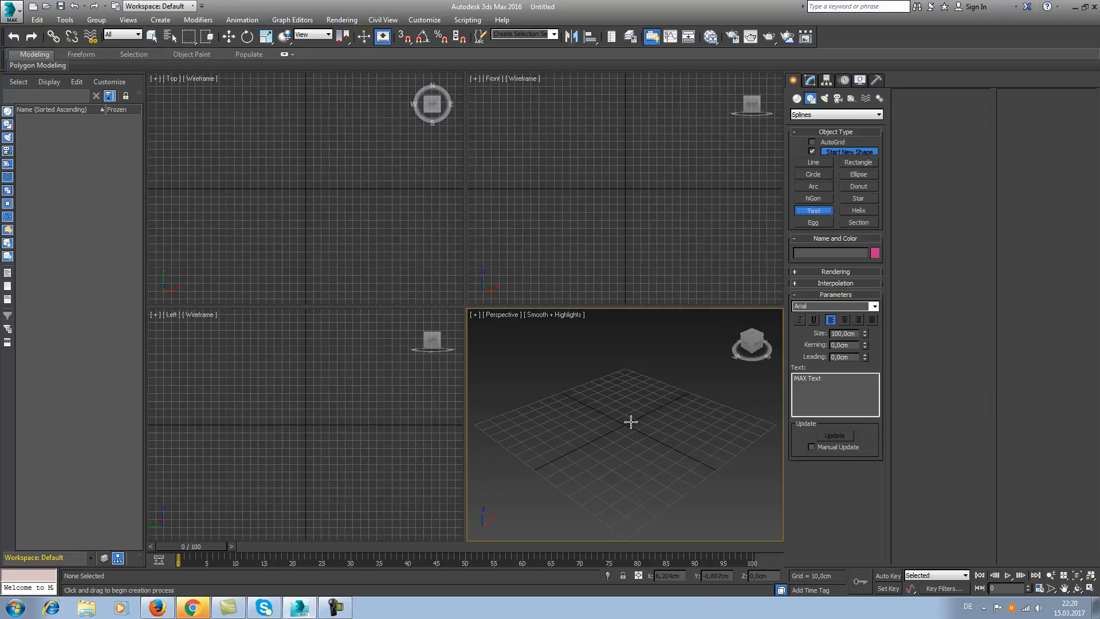
pyautogui.click(607, 418)
pyautogui.scroll(-3, 623, 385)
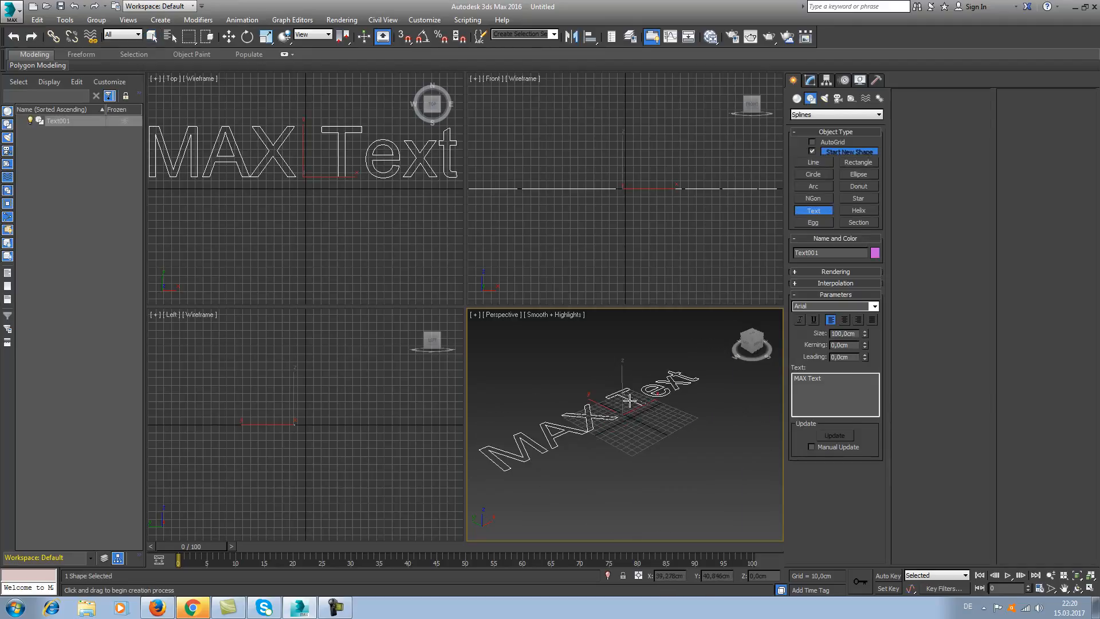
pyautogui.moveTo(573, 422); pyautogui.dragTo(578, 445, button='middle')
# Change the text spline's wording to "Test" and delete the text object.
pyautogui.moveTo(851, 382); pyautogui.dragTo(776, 380)
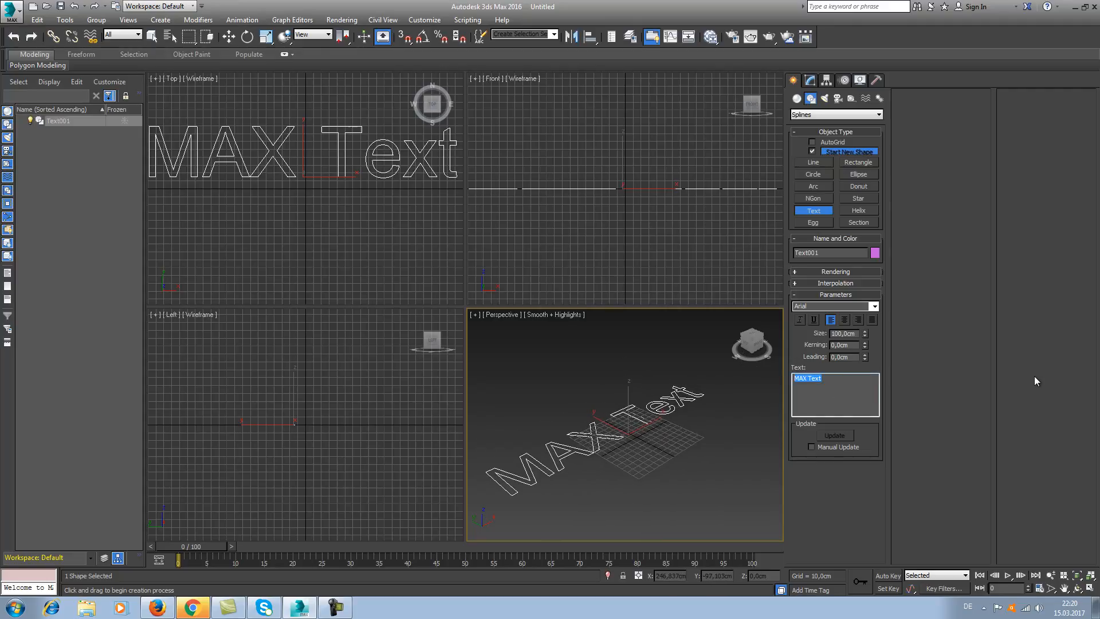
pyautogui.write('Test')
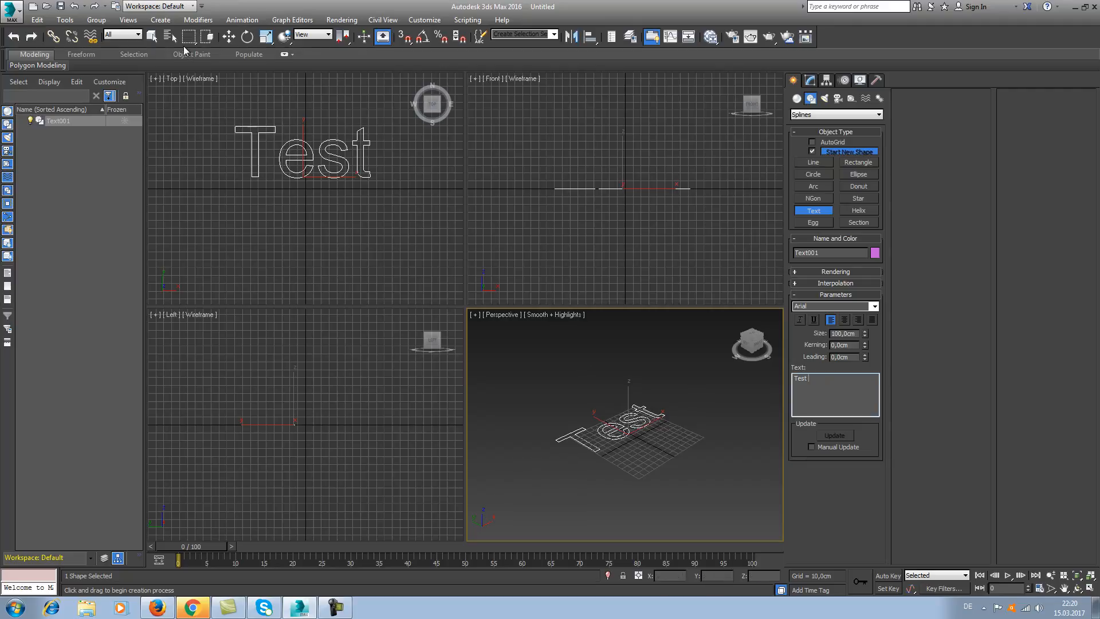
pyautogui.click(152, 37)
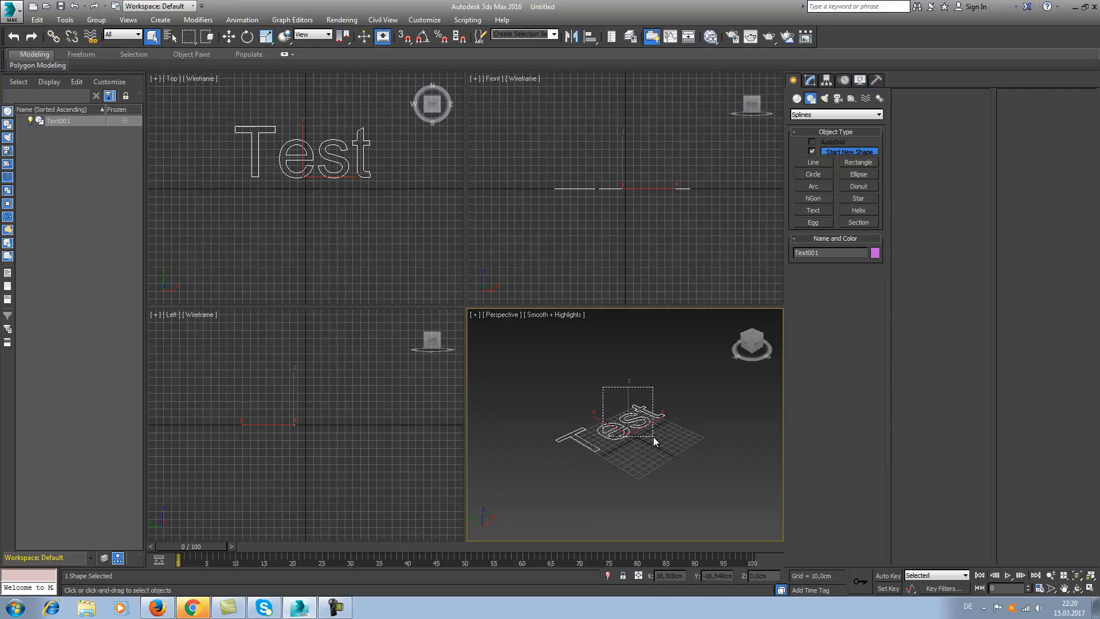
pyautogui.press('Delete')
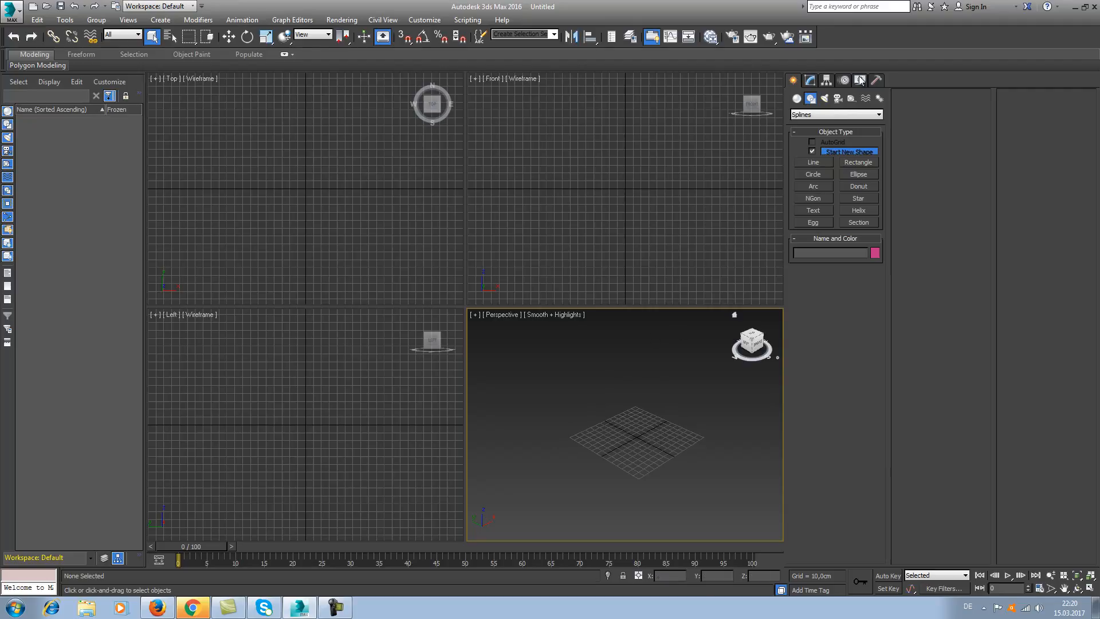
# Create a box about 129 × 91 × 87 cm behind the grid and a sphere of about 72 cm radius beside it in the Perspective view.
pyautogui.click(796, 100)
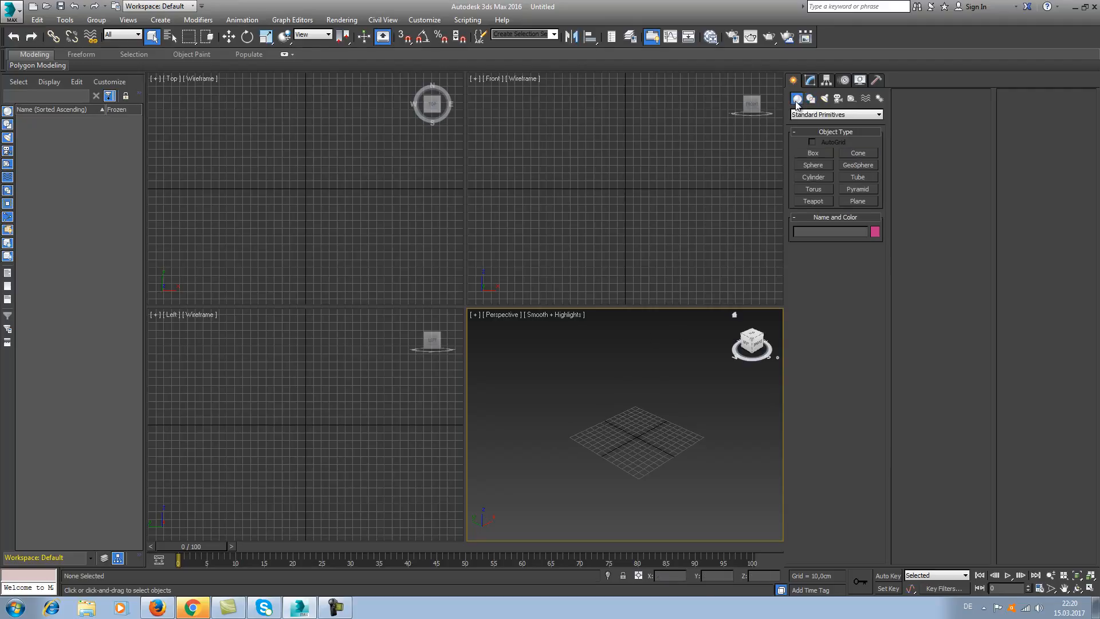
pyautogui.click(825, 154)
pyautogui.moveTo(624, 386); pyautogui.dragTo(640, 418)
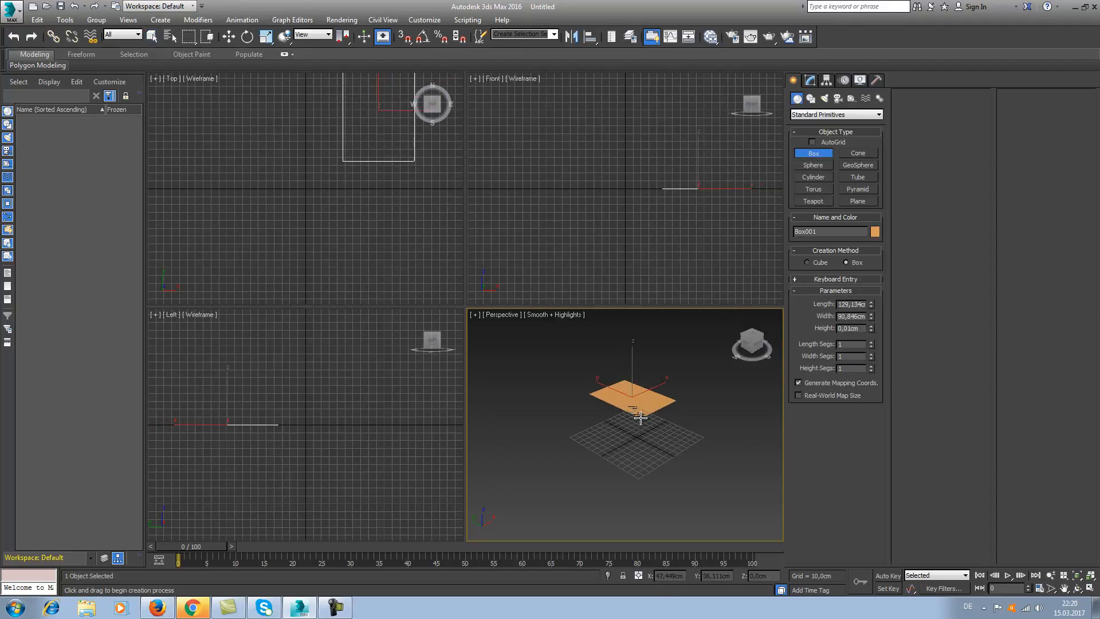
pyautogui.click(643, 366)
pyautogui.click(813, 165)
pyautogui.moveTo(524, 421); pyautogui.dragTo(538, 444)
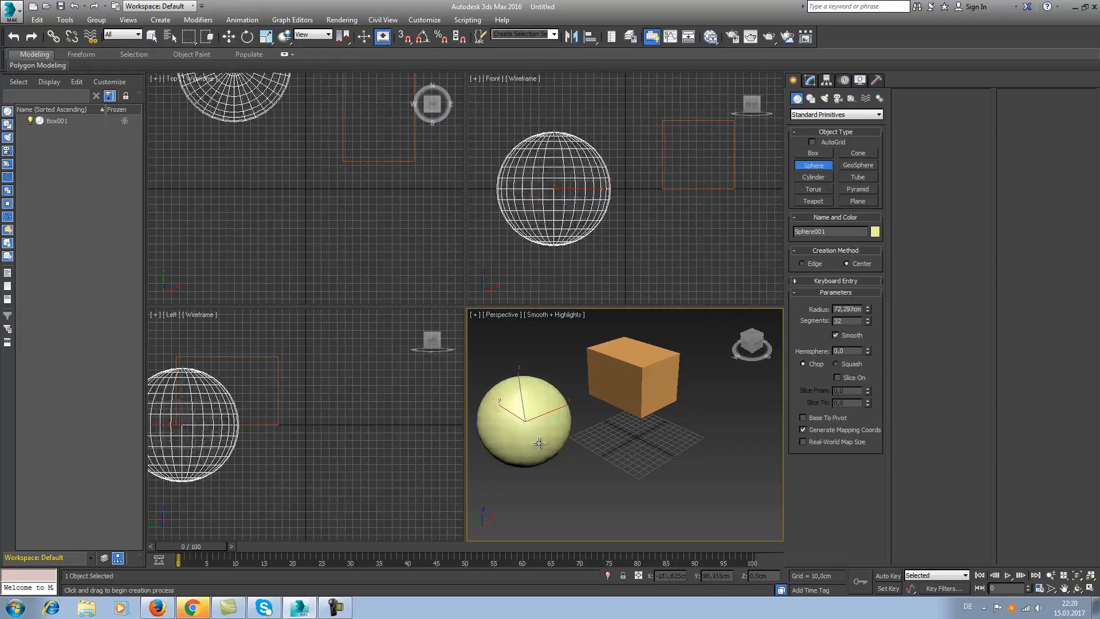
# Create a cylinder with a radius of about 81 cm and a height of about 579 cm on the opposite side of the grid from the sphere.
pyautogui.click(826, 176)
pyautogui.moveTo(725, 424); pyautogui.dragTo(718, 451)
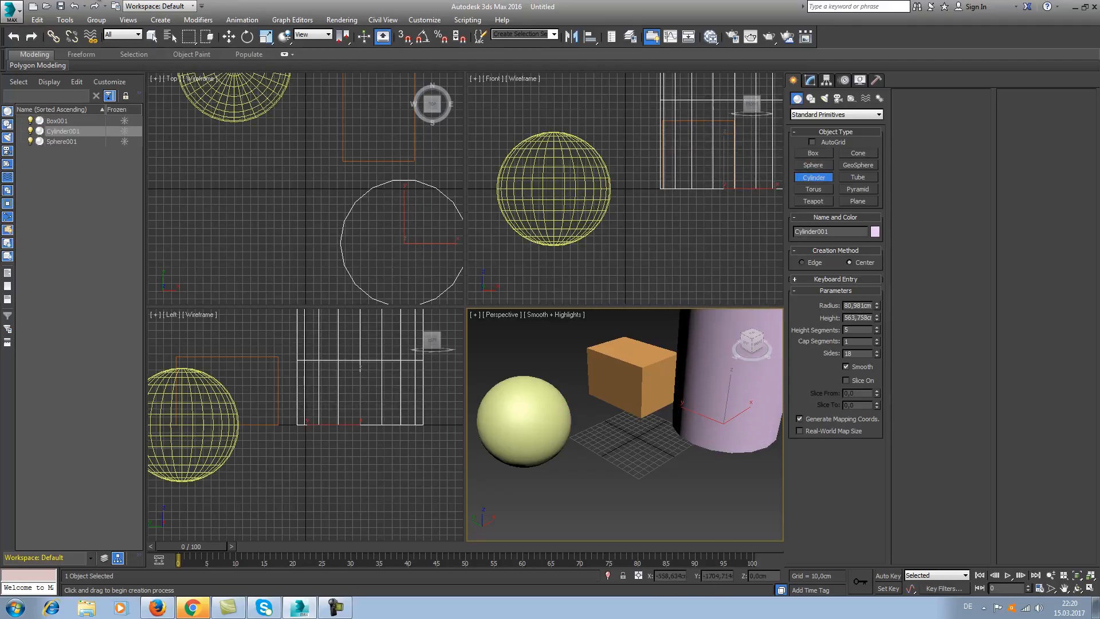
pyautogui.click(264, 62)
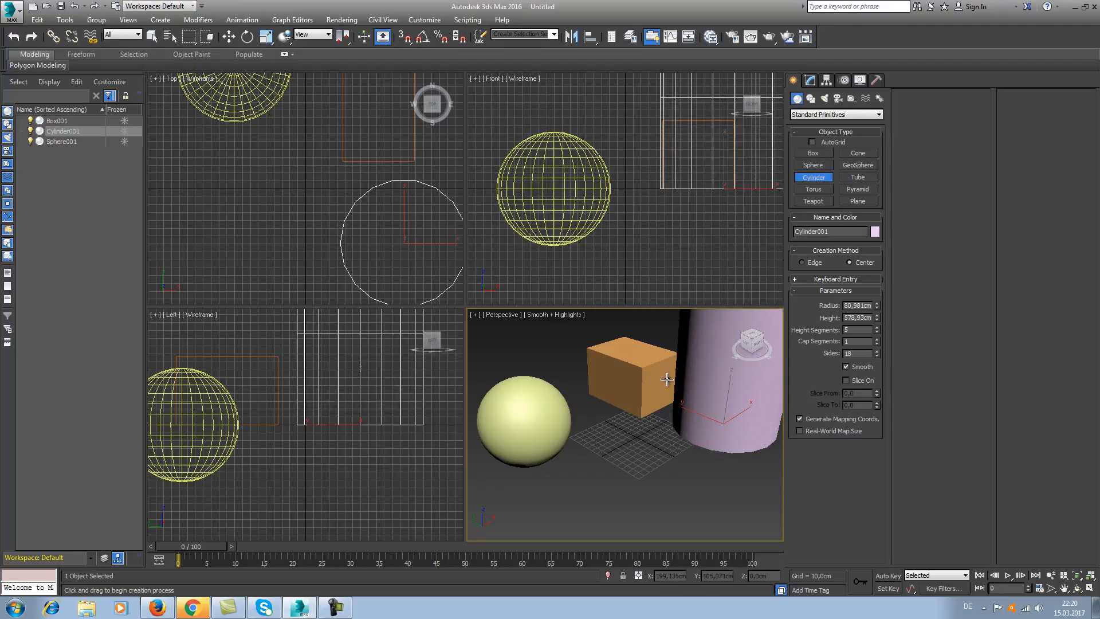
pyautogui.rightClick(647, 369)
# Move the box along the X axis to about X 53 cm and open its modifier settings.
pyautogui.click(641, 374)
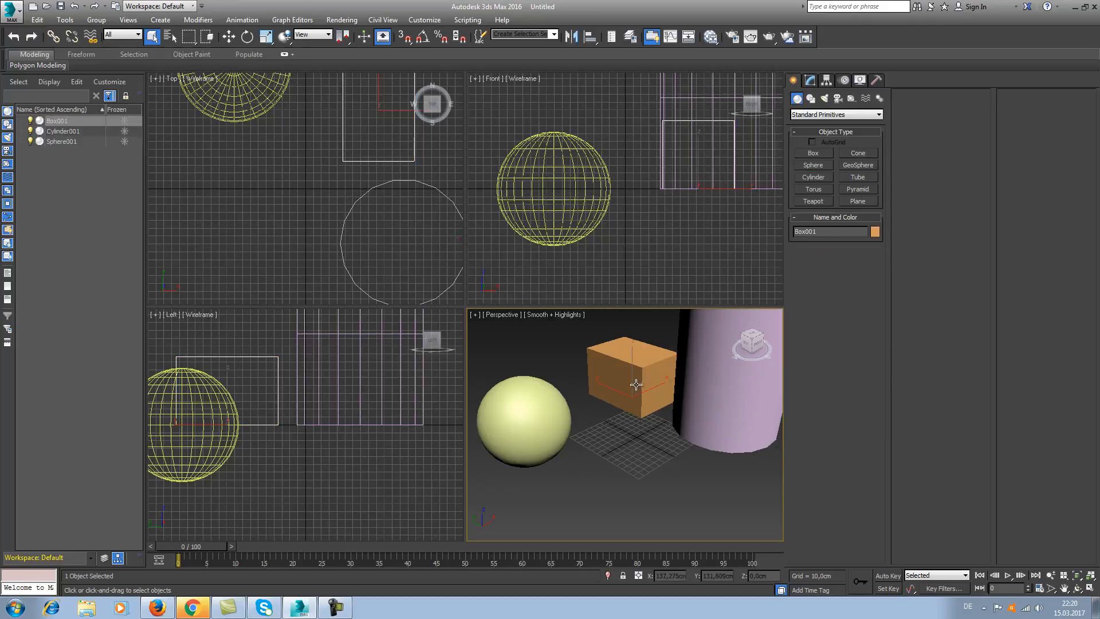
pyautogui.press('w')
pyautogui.moveTo(654, 392); pyautogui.dragTo(636, 401)
pyautogui.click(809, 81)
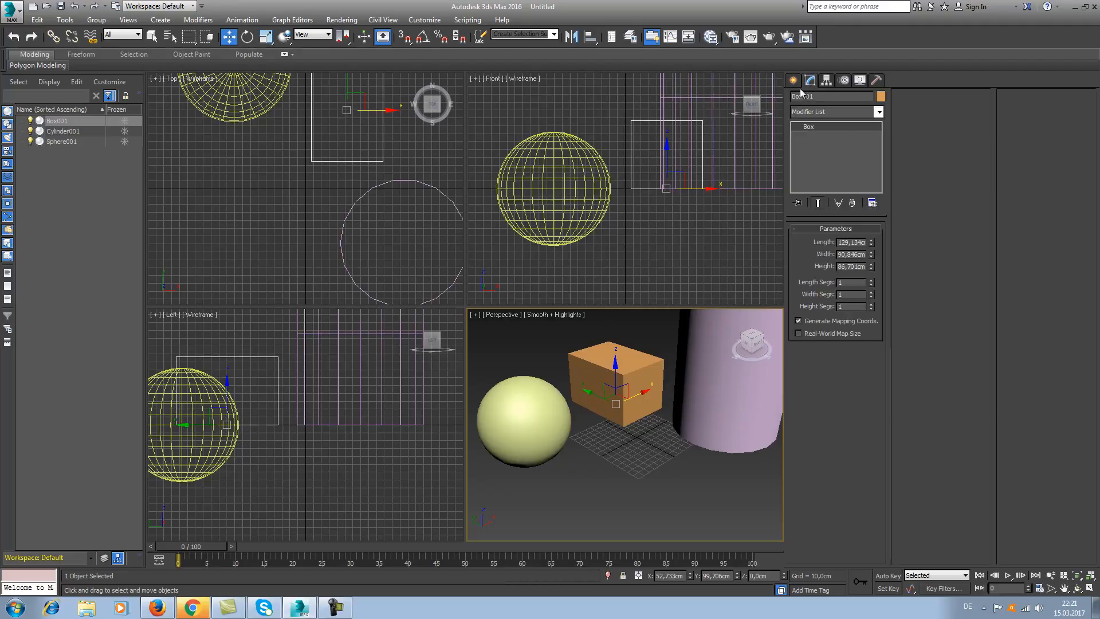
# Draw a straight two-point line spline beside the grid, in front of the sphere, in the Perspective view.
pyautogui.click(794, 81)
pyautogui.click(810, 99)
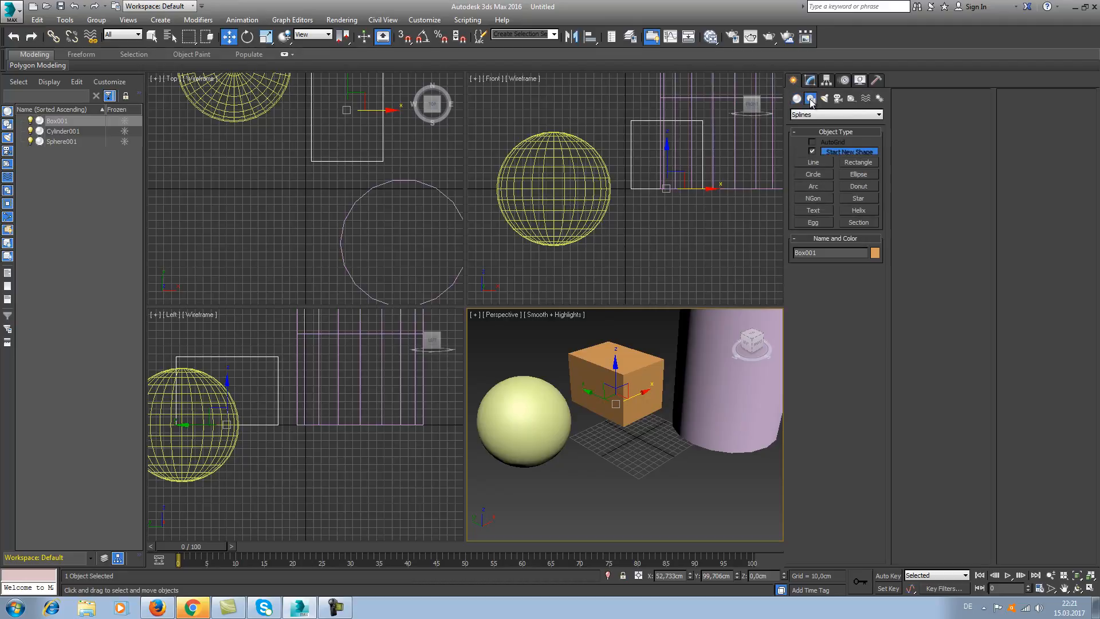
pyautogui.click(816, 163)
pyautogui.click(543, 488)
pyautogui.click(612, 441)
pyautogui.rightClick(666, 413)
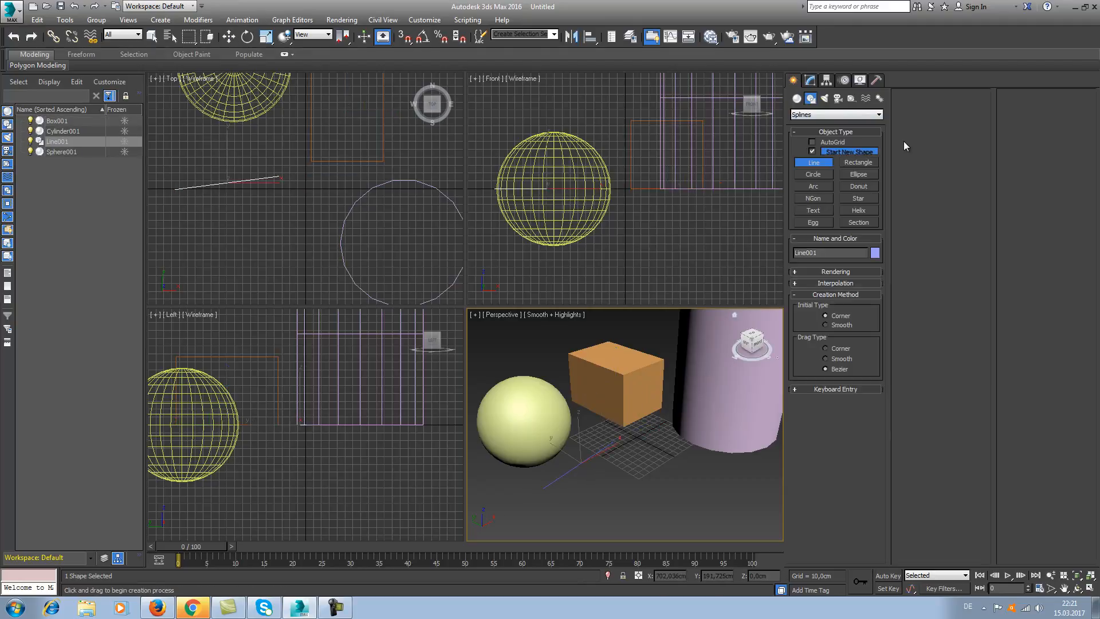
# Draw a circle spline in front of the grid and a rectangle spline about 58 cm long and 50 cm wide beside it.
pyautogui.click(820, 174)
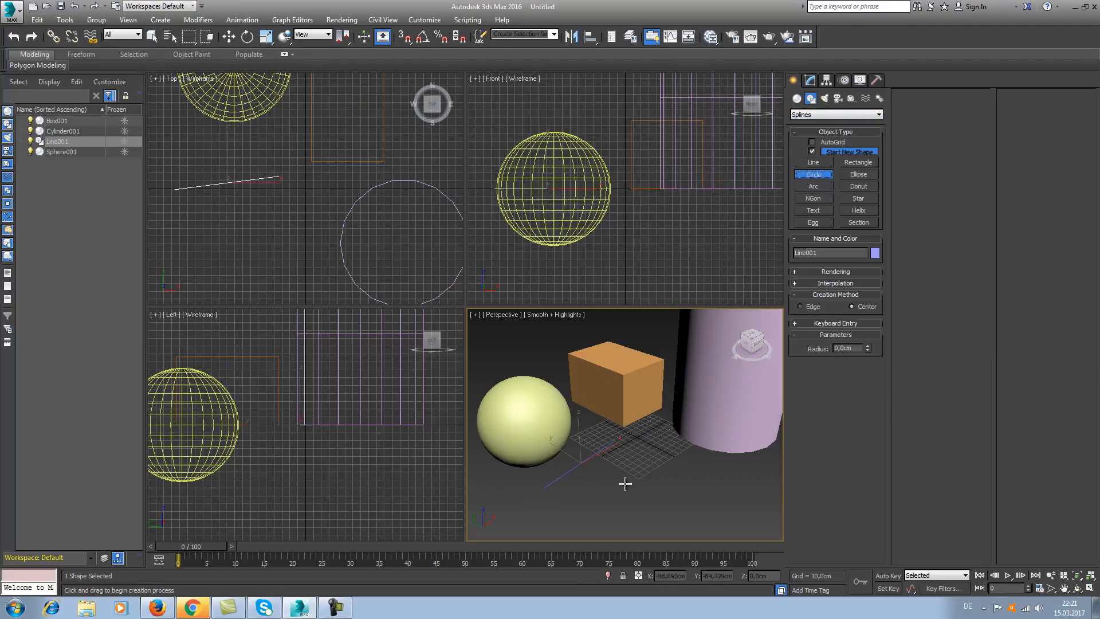
pyautogui.click(625, 483)
pyautogui.moveTo(625, 483); pyautogui.dragTo(706, 469)
pyautogui.click(844, 163)
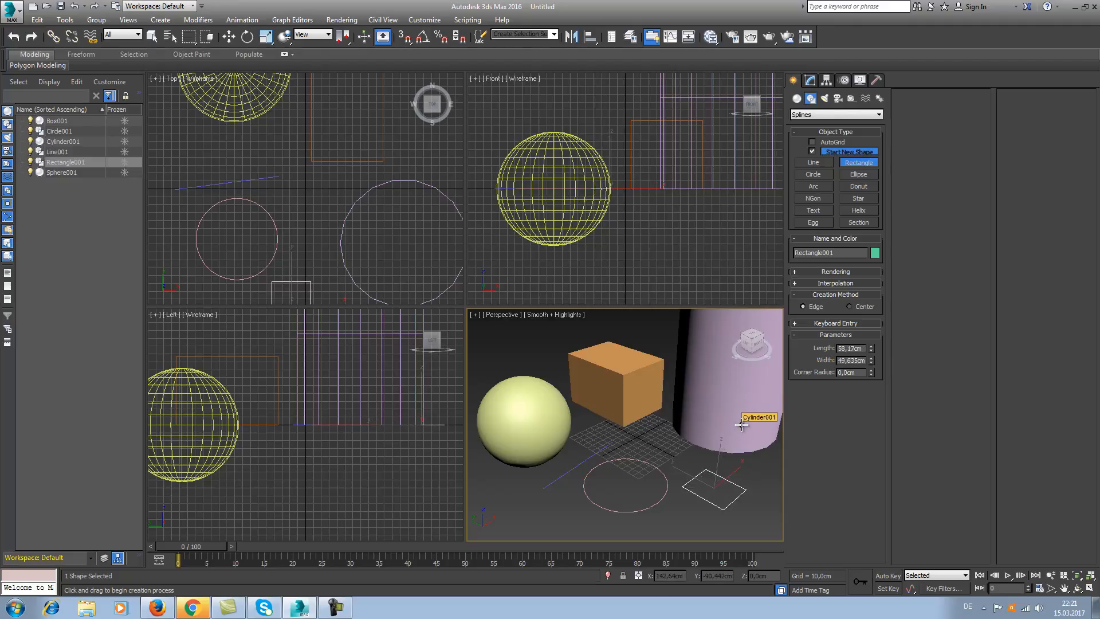